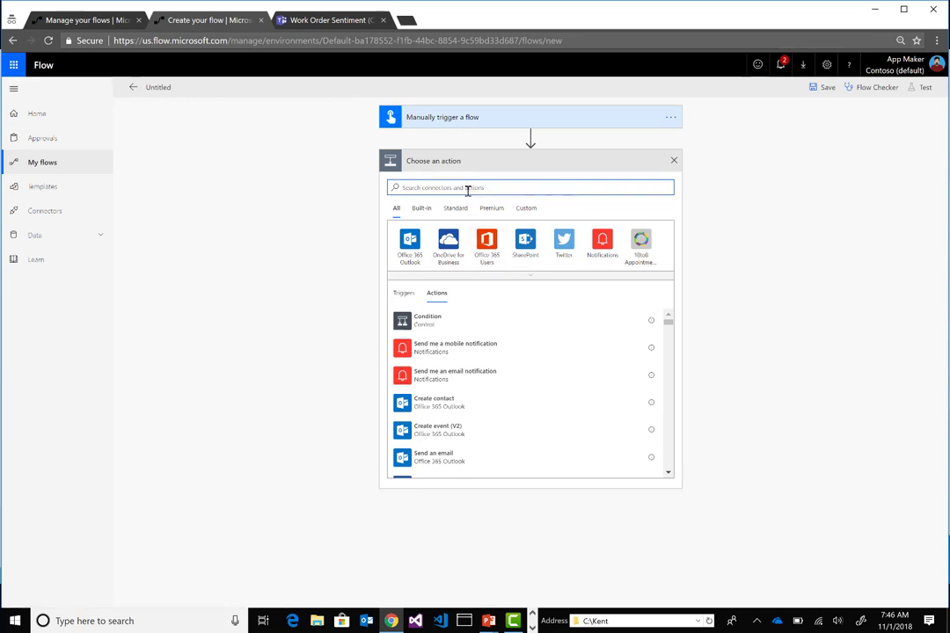
# Add the 'Transform data using Power Query' action and begin a new SQL Server connection for it
pyautogui.write('teansform')
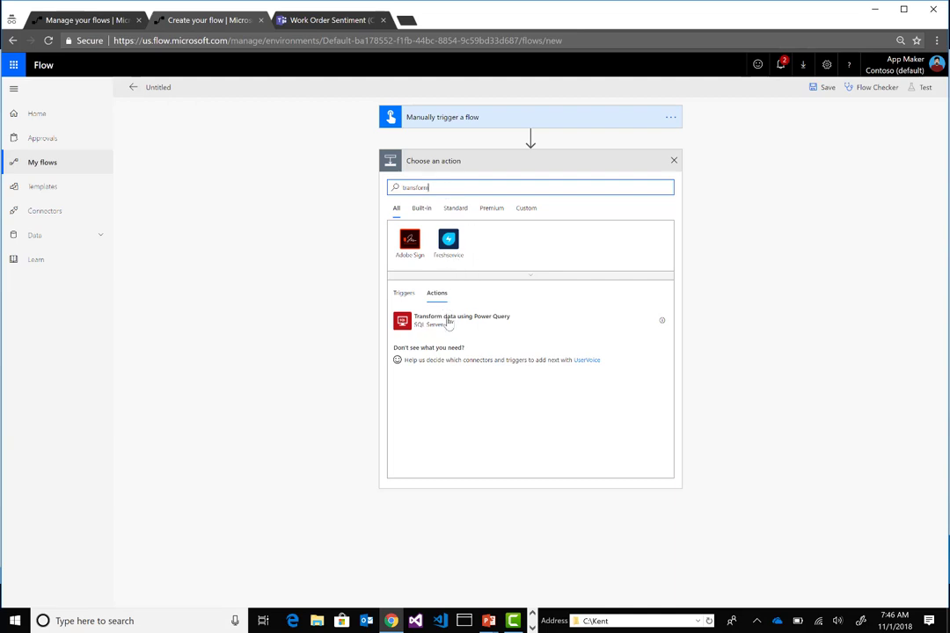
pyautogui.click(448, 324)
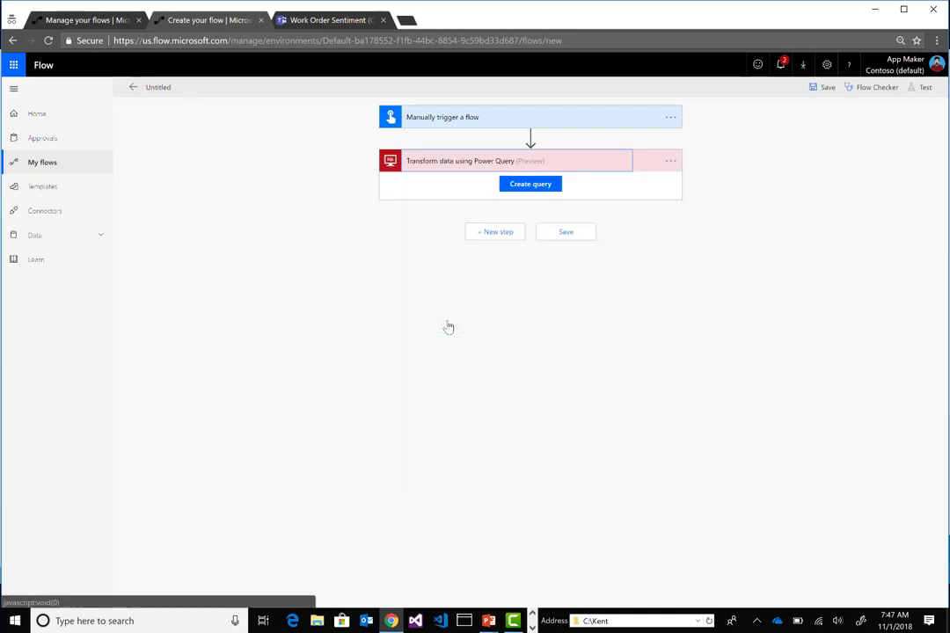
pyautogui.click(671, 162)
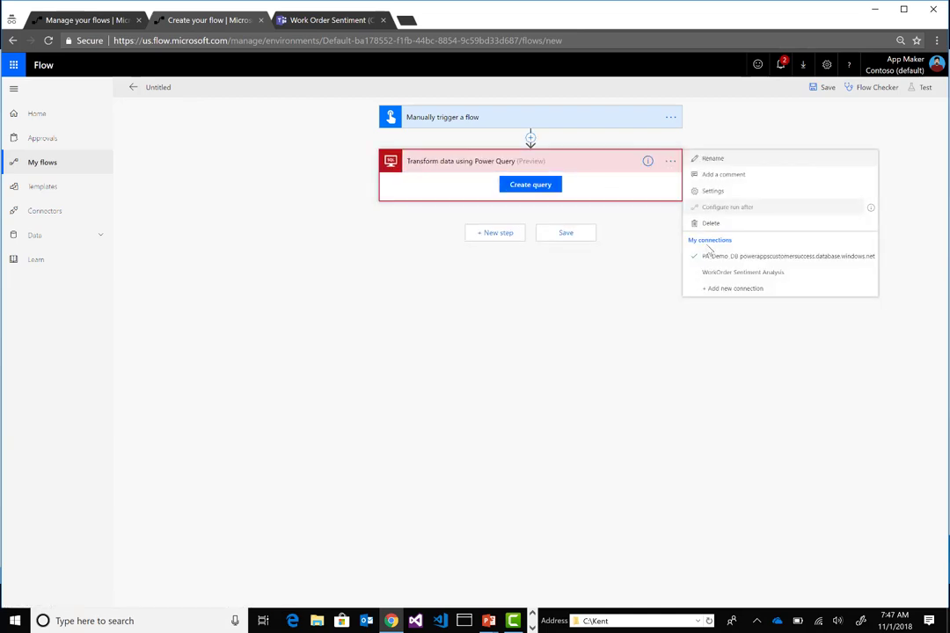
pyautogui.click(729, 290)
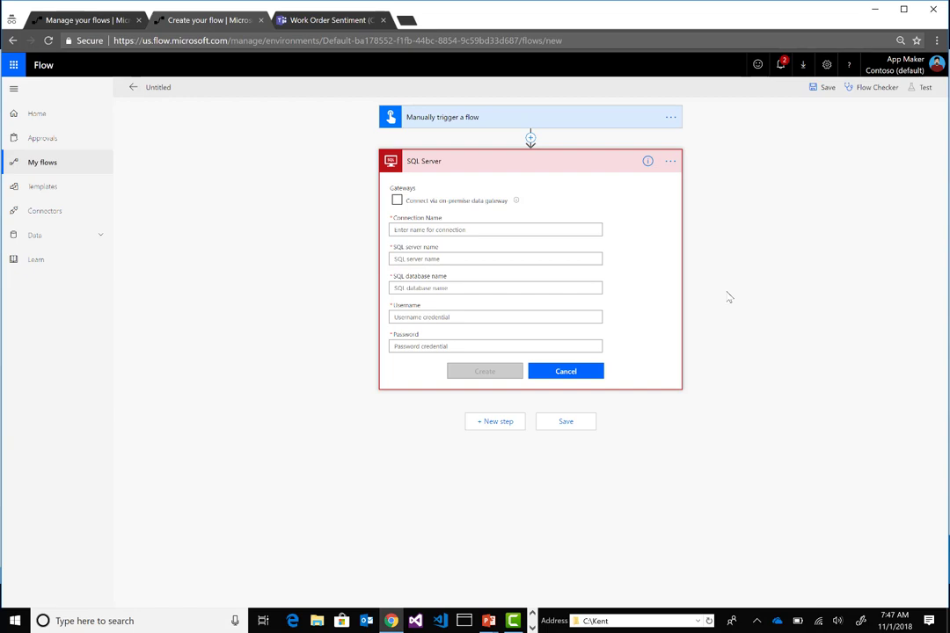
# Delete the unfinished SQL Server connection and use the WorkOrder Sentiment Analysis connection instead
pyautogui.click(668, 165)
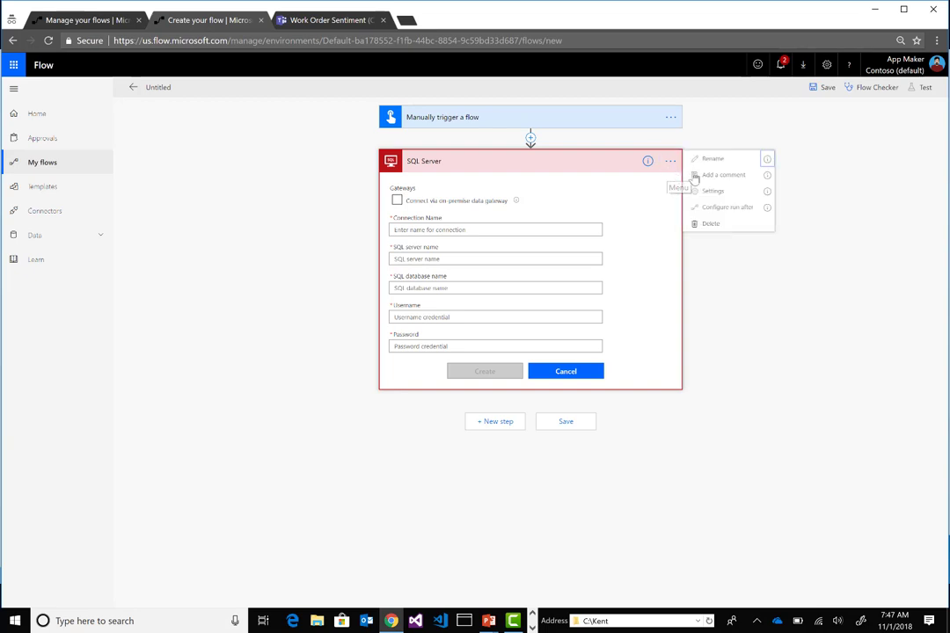
pyautogui.click(695, 223)
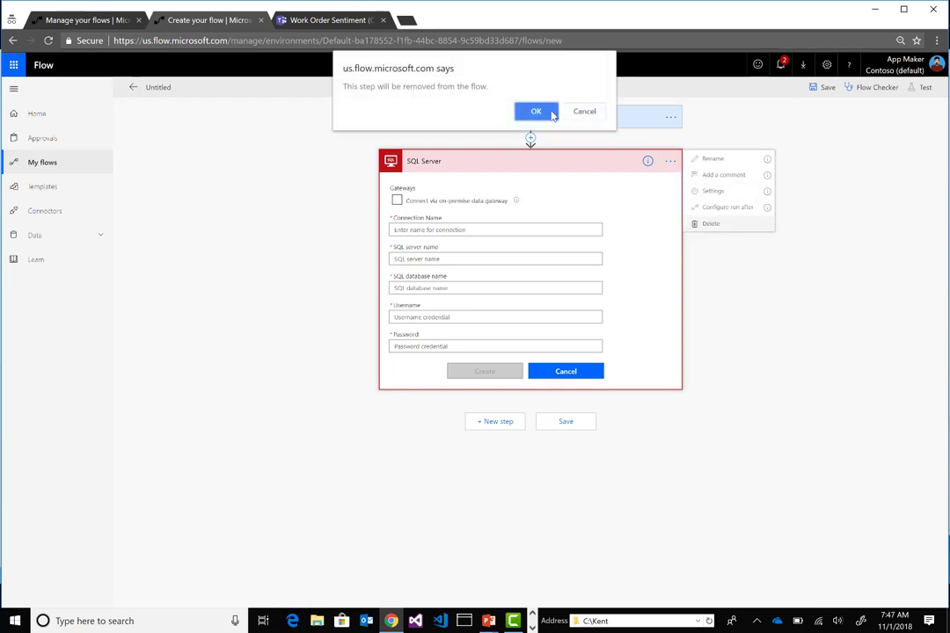
pyautogui.click(545, 112)
pyautogui.click(668, 169)
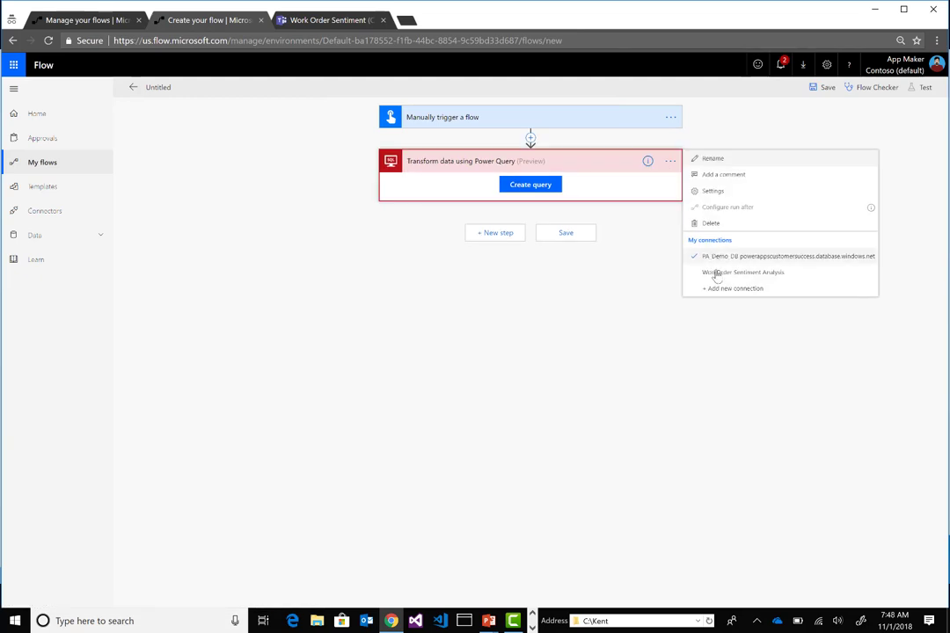
pyautogui.click(717, 272)
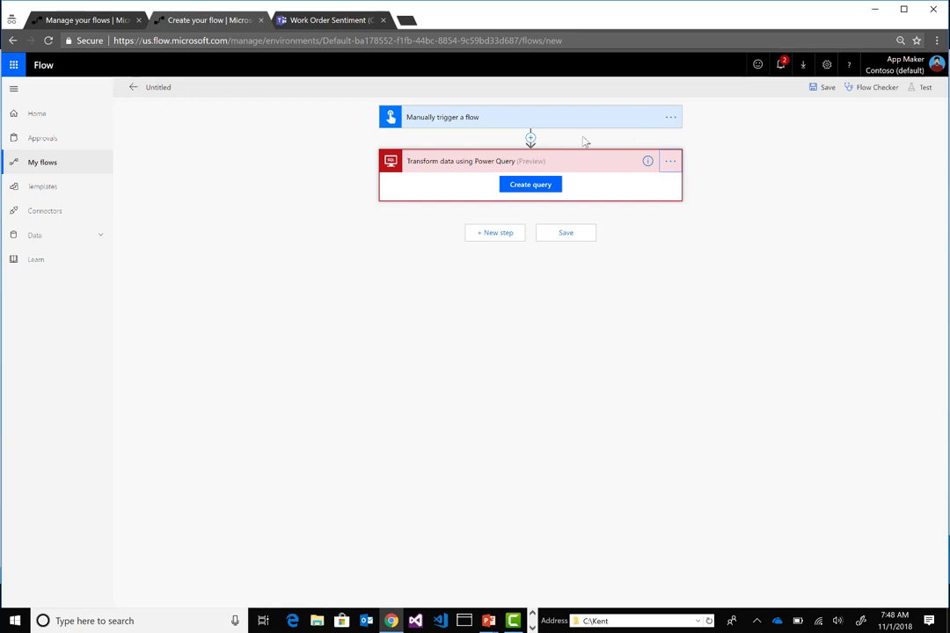
# Create a query from the Apartments, Customers and WorkOrders tables and load them into the editor
pyautogui.click(545, 186)
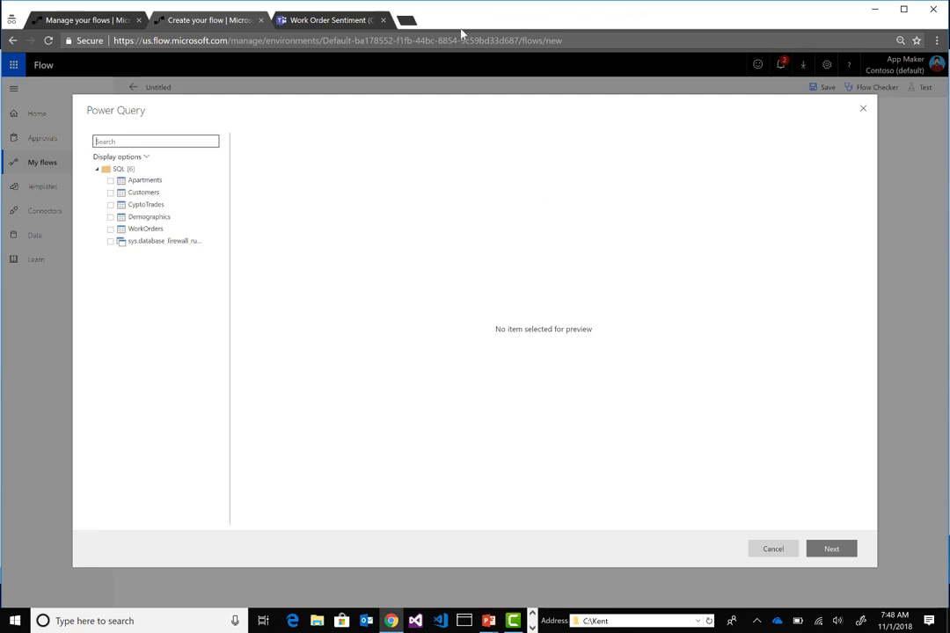
pyautogui.click(110, 180)
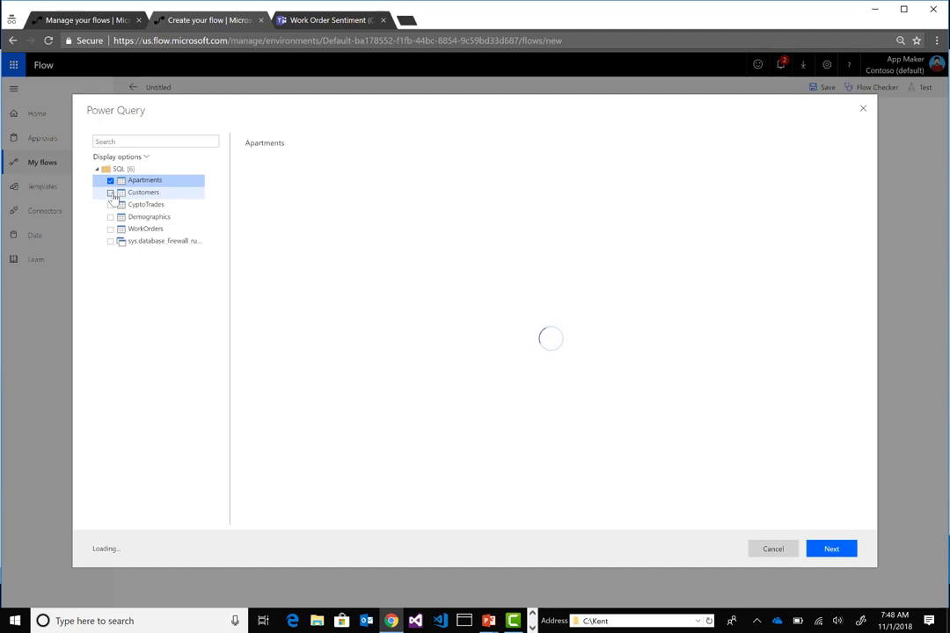
pyautogui.click(110, 192)
pyautogui.click(111, 229)
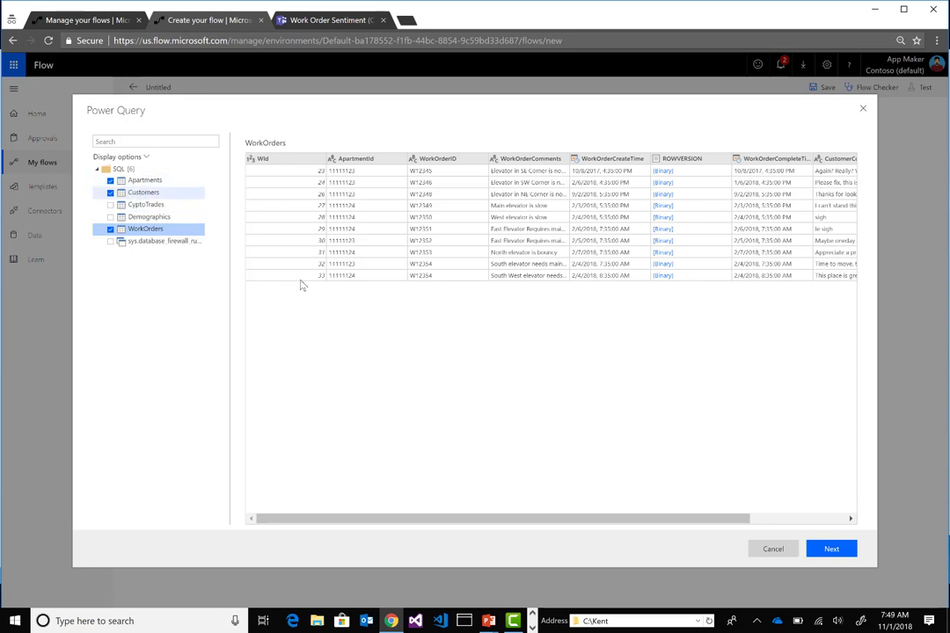
pyautogui.click(831, 550)
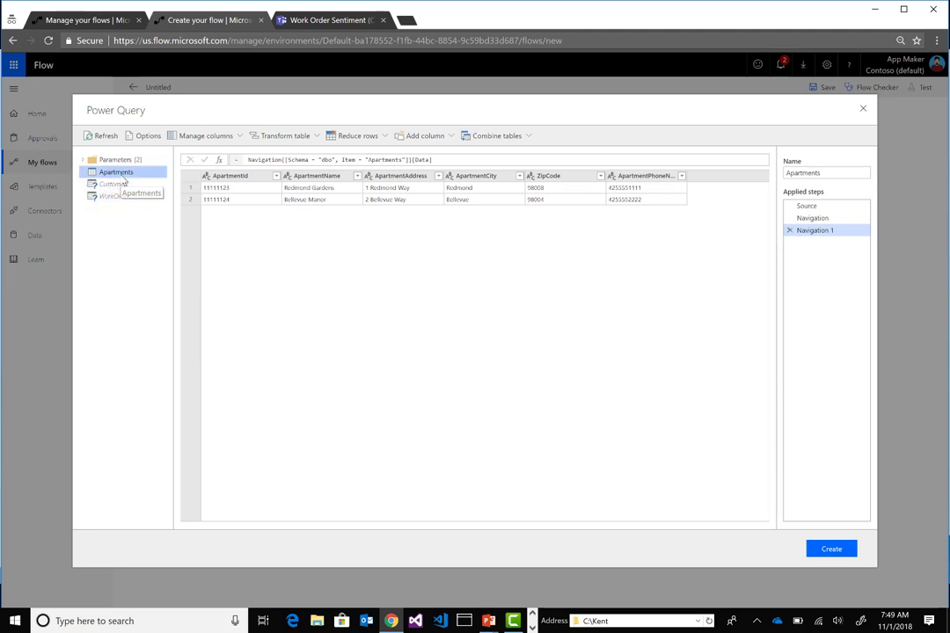
# Enable load on the WorkOrders query only, leaving Apartments and Customers unloaded
pyautogui.rightClick(124, 177)
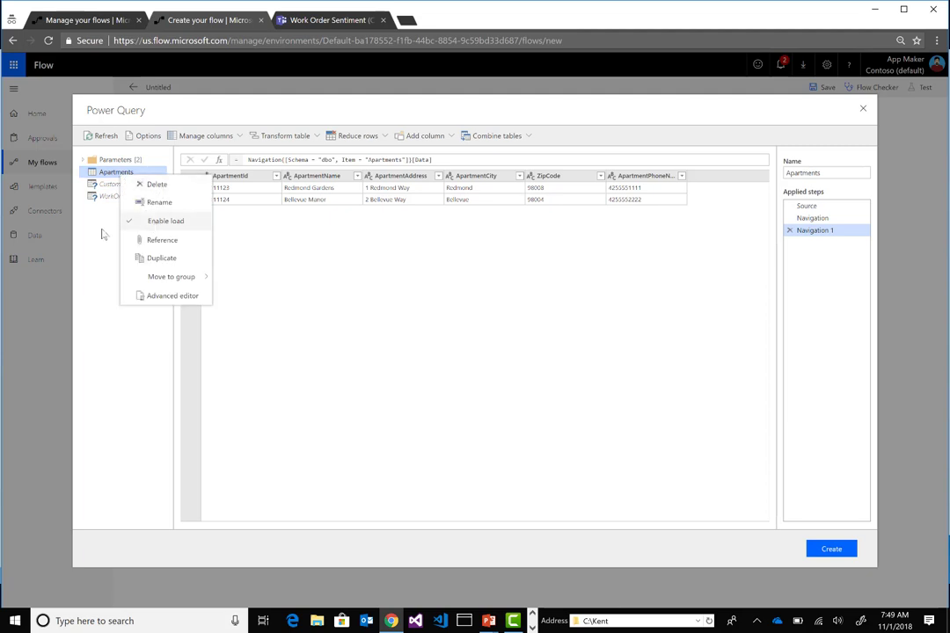
pyautogui.rightClick(118, 206)
pyautogui.rightClick(120, 204)
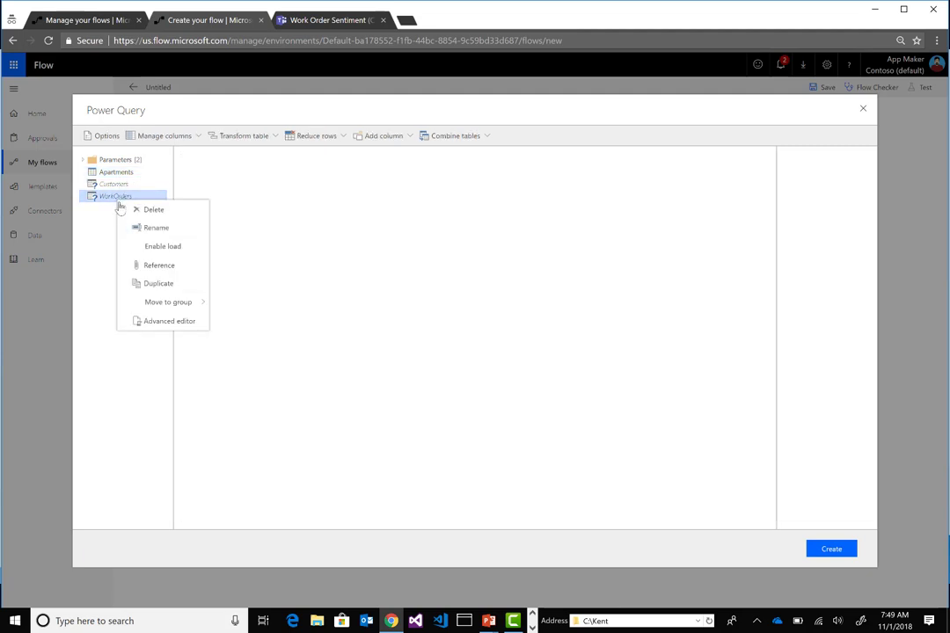
pyautogui.click(156, 247)
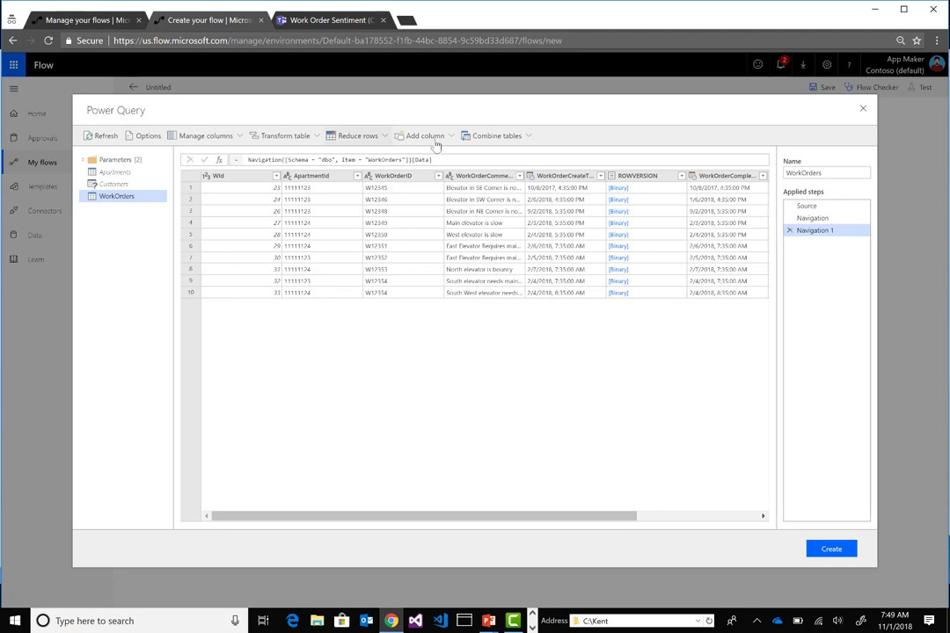
pyautogui.click(499, 137)
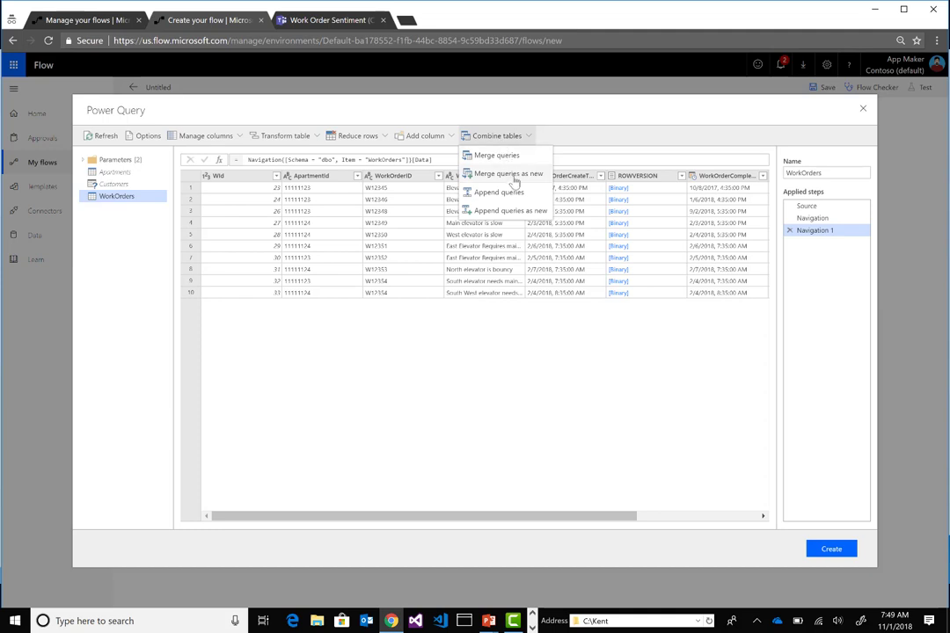
# Merge WorkOrders with Apartments on ApartmentId into a new query
pyautogui.click(515, 175)
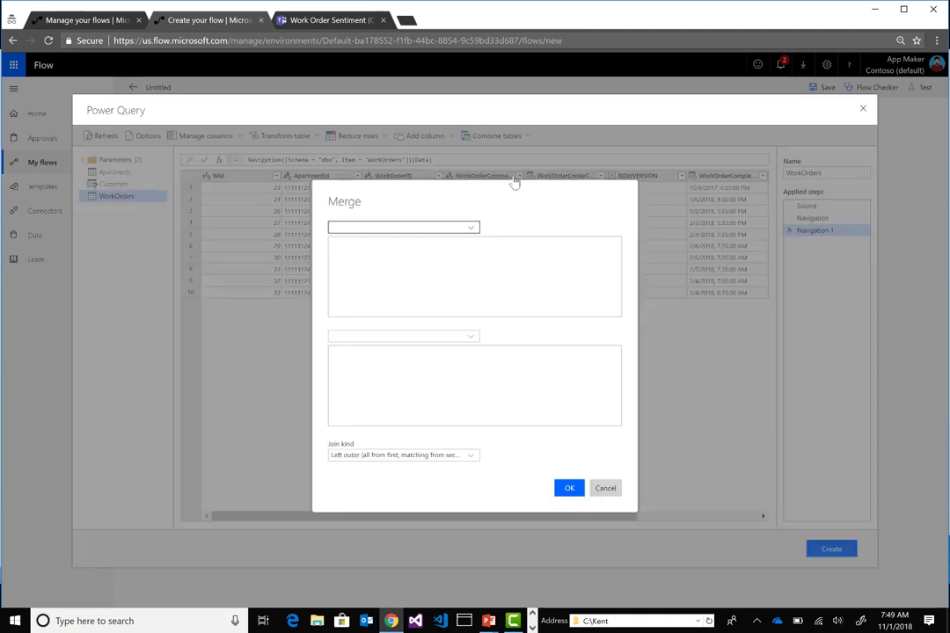
pyautogui.click(459, 231)
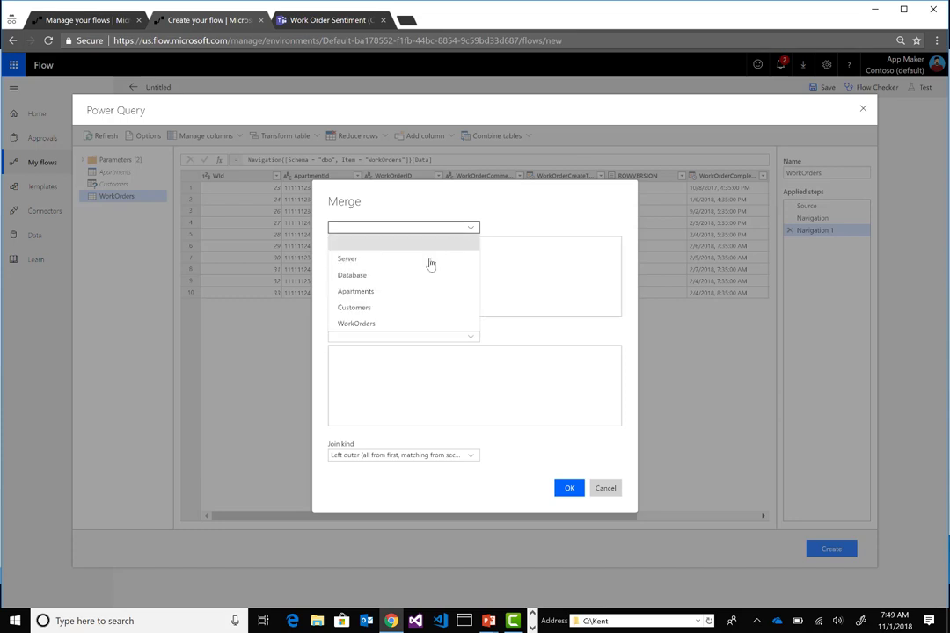
pyautogui.click(385, 324)
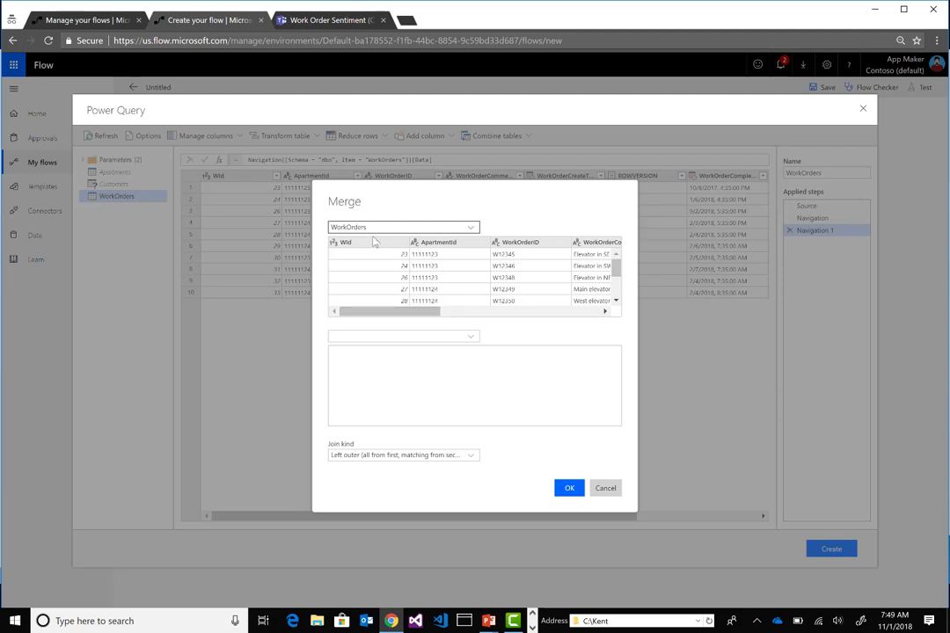
pyautogui.click(401, 339)
pyautogui.click(369, 400)
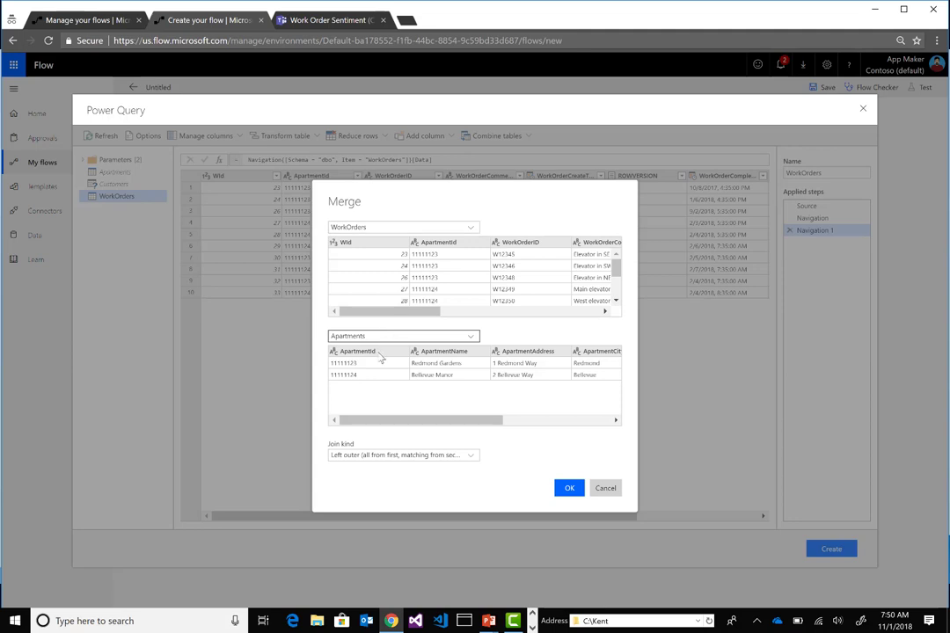
pyautogui.click(448, 248)
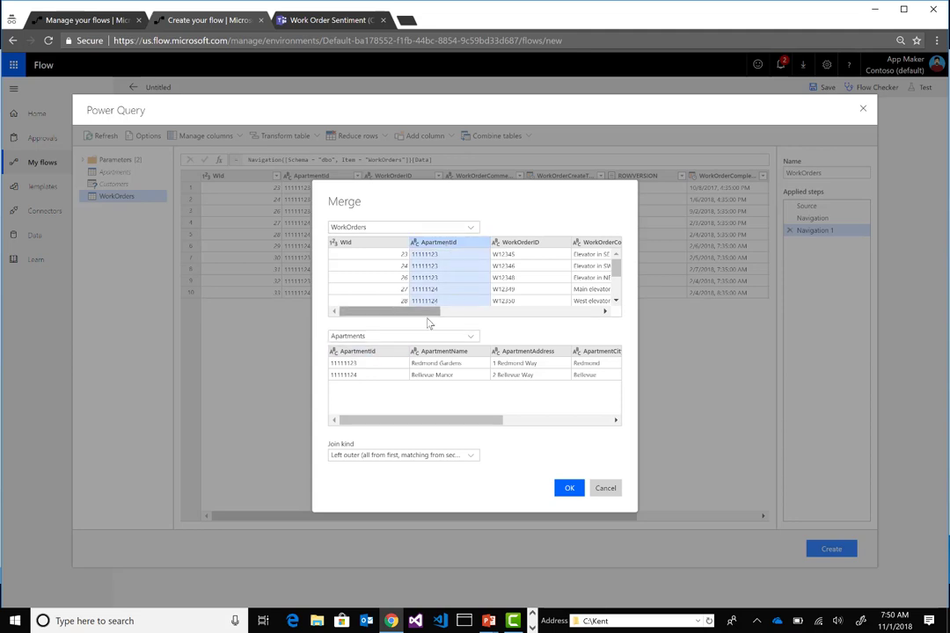
pyautogui.click(361, 352)
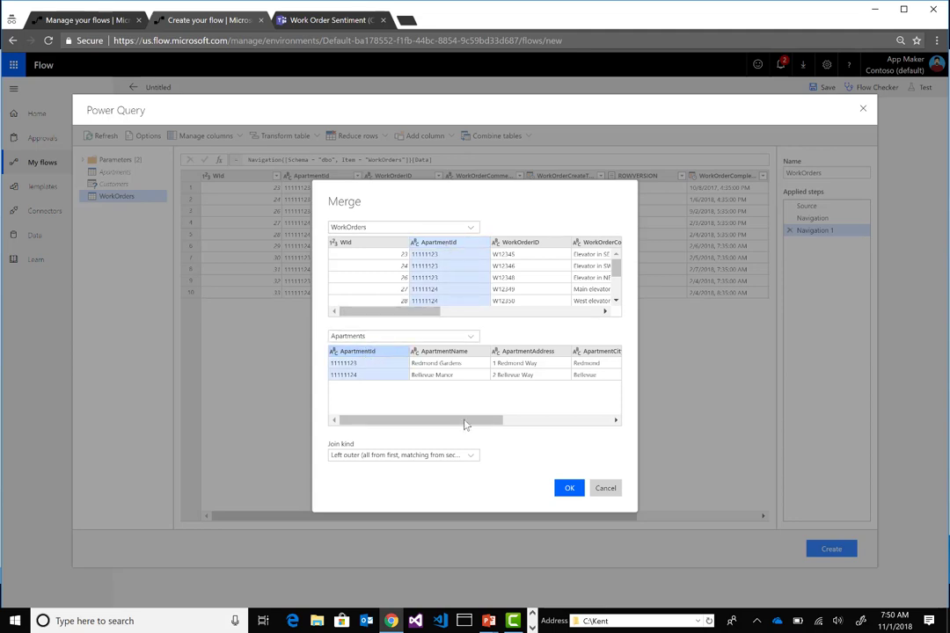
pyautogui.click(570, 493)
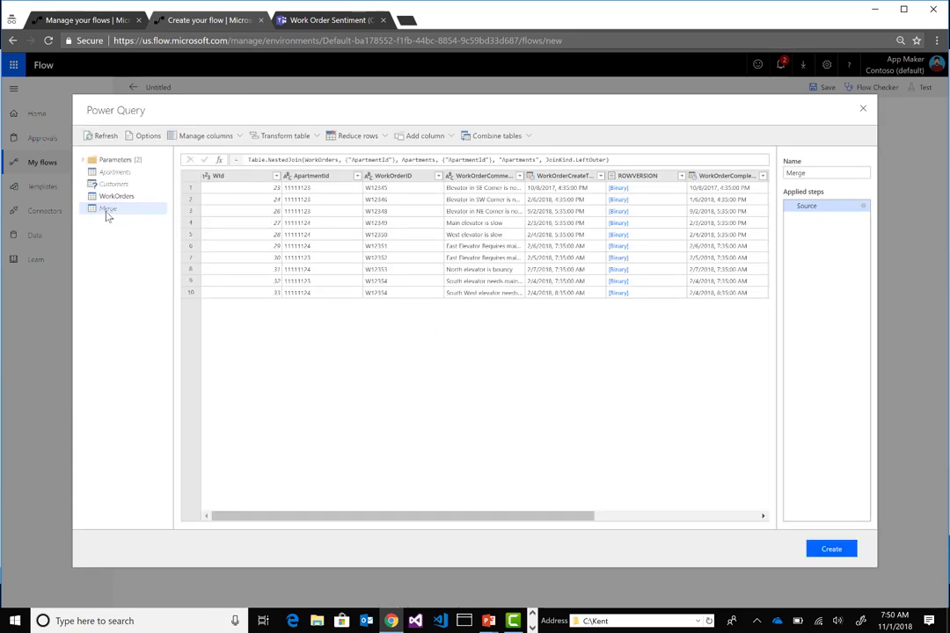
# Rename the Merge query to 'WorkOrdersAndApartments'
pyautogui.rightClick(107, 210)
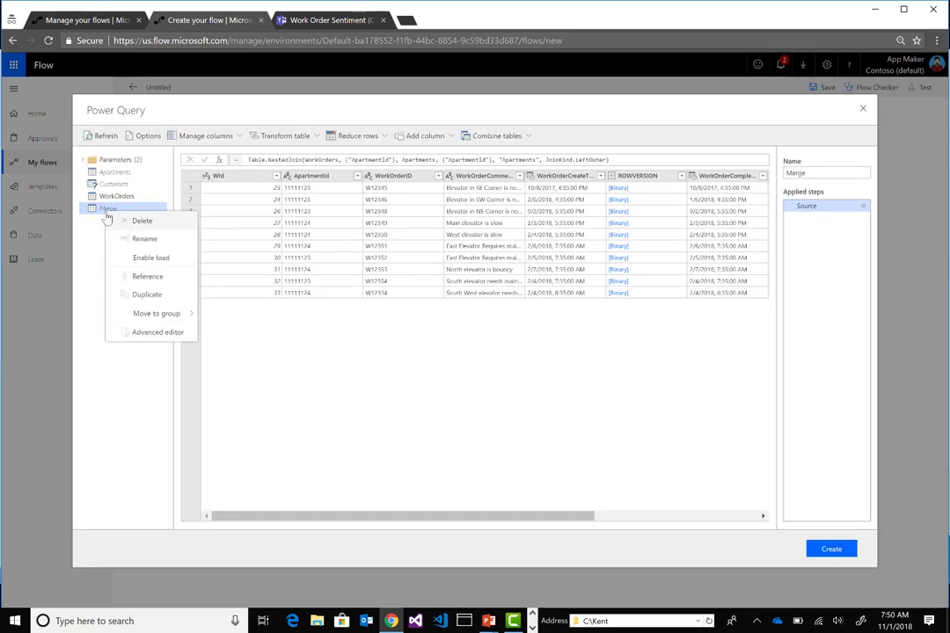
pyautogui.click(161, 240)
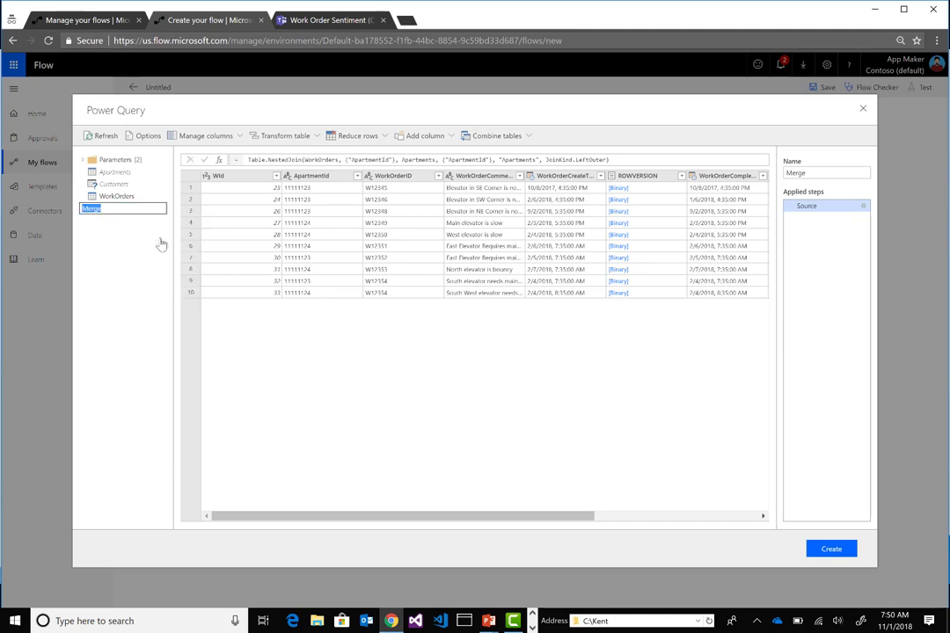
pyautogui.write('WorkOrdersAndApartments')
pyautogui.press('Return')
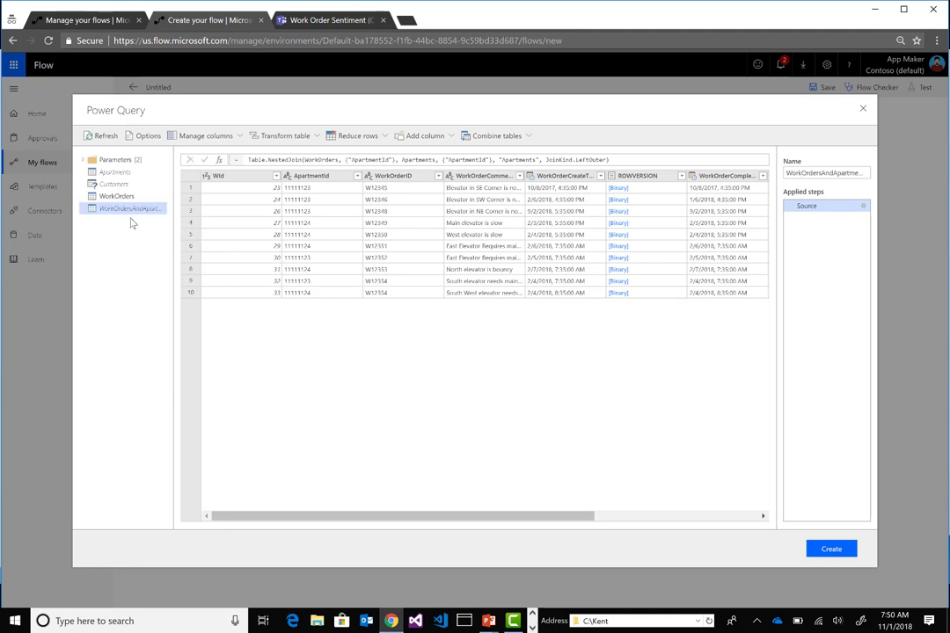
pyautogui.rightClick(130, 213)
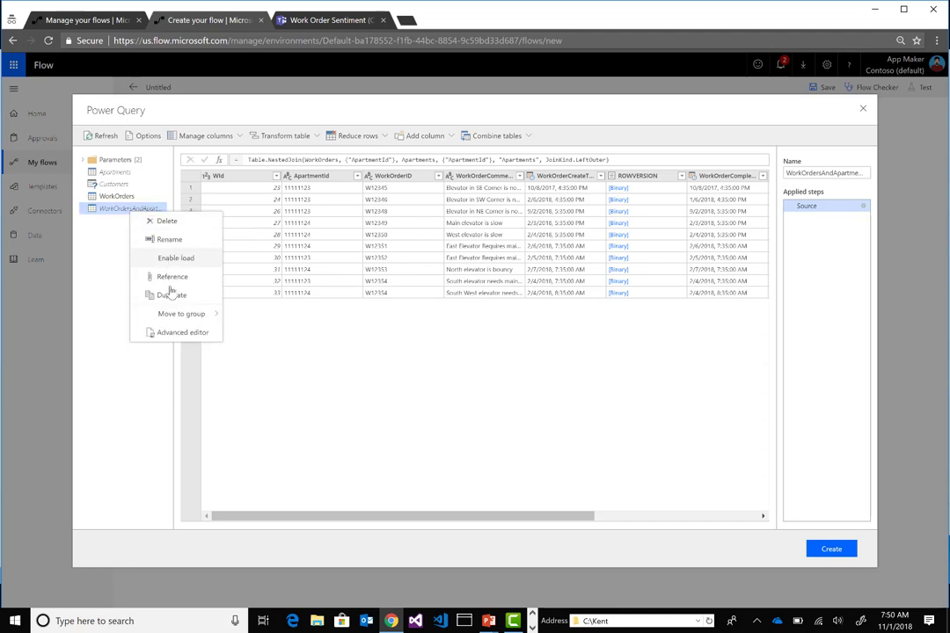
pyautogui.click(130, 205)
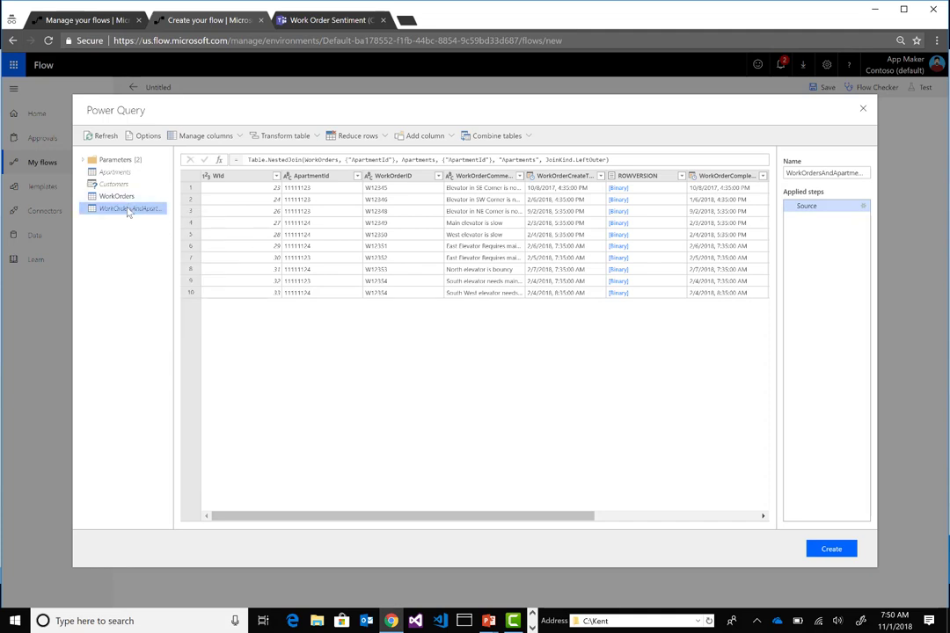
# Left-outer merge WorkOrdersAndApartments with Customers on CustomerId as a new query
pyautogui.click(497, 135)
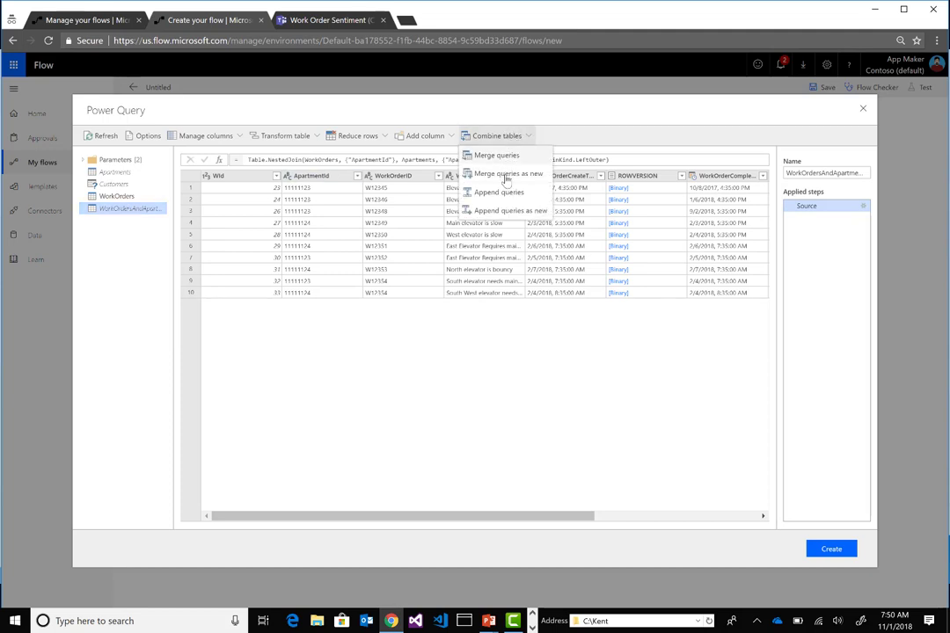
pyautogui.click(506, 175)
pyautogui.click(427, 227)
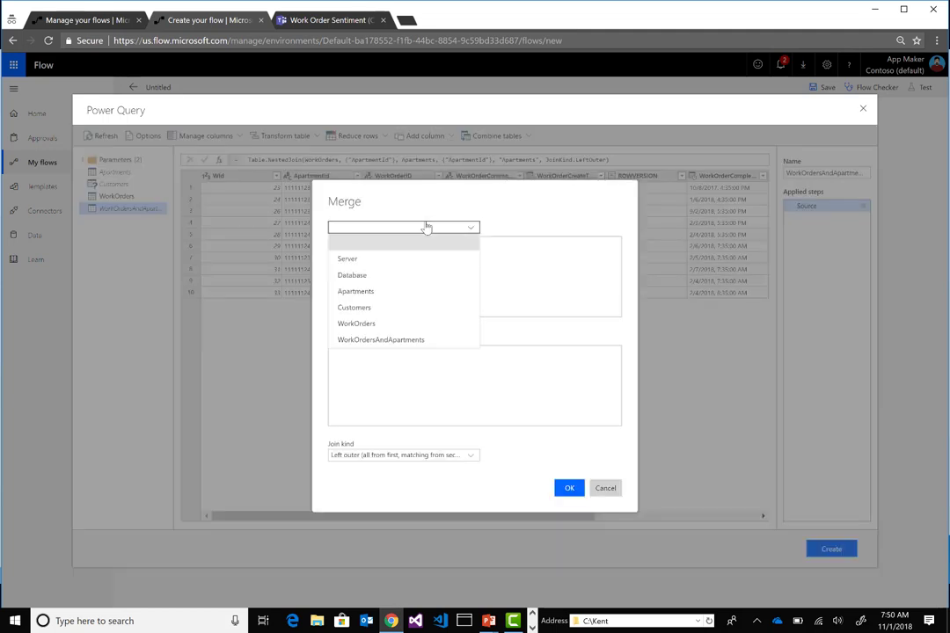
pyautogui.click(414, 341)
pyautogui.click(418, 339)
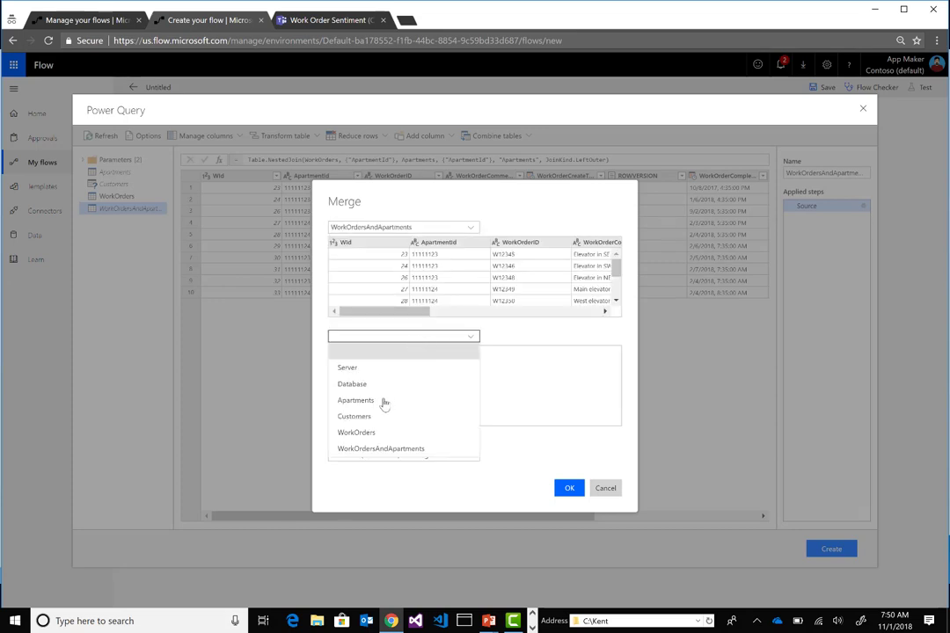
pyautogui.click(383, 420)
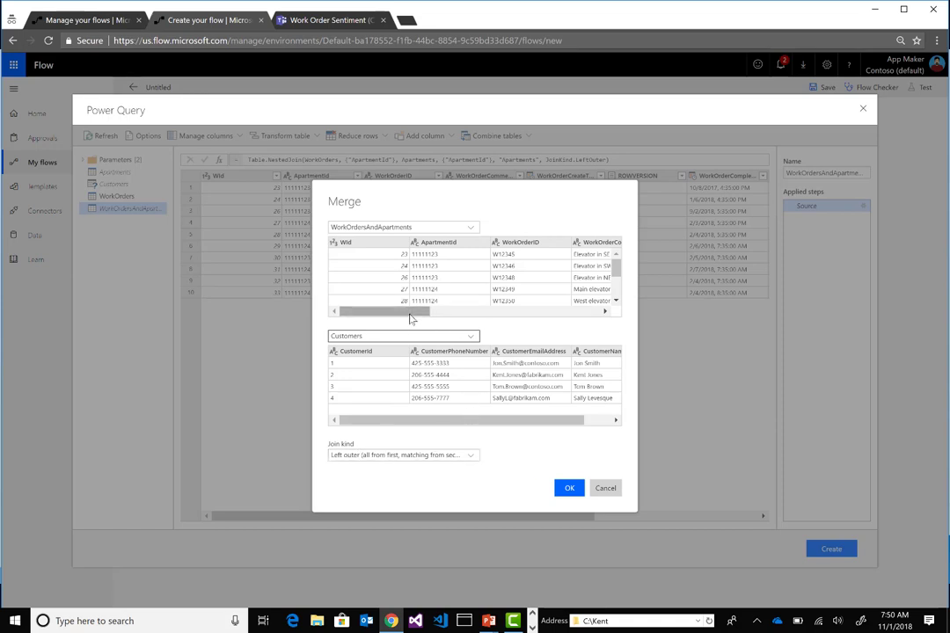
pyautogui.moveTo(418, 318); pyautogui.dragTo(616, 316)
pyautogui.click(497, 243)
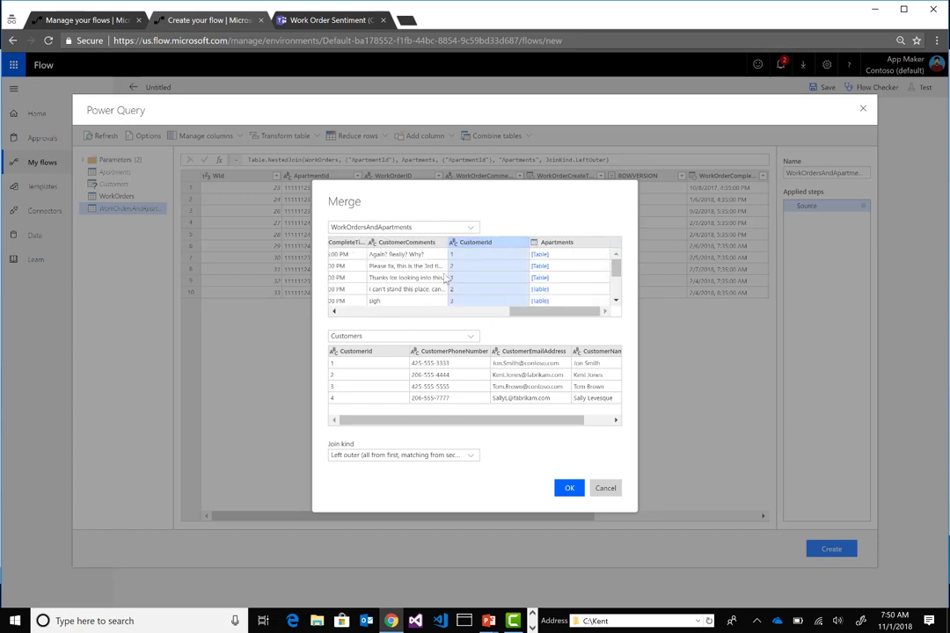
pyautogui.click(355, 352)
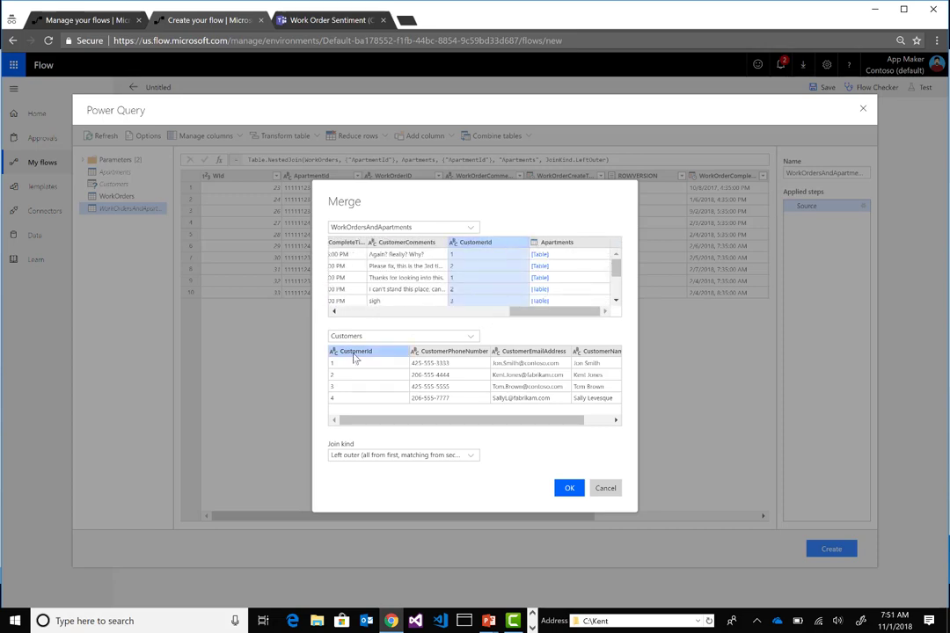
pyautogui.click(567, 488)
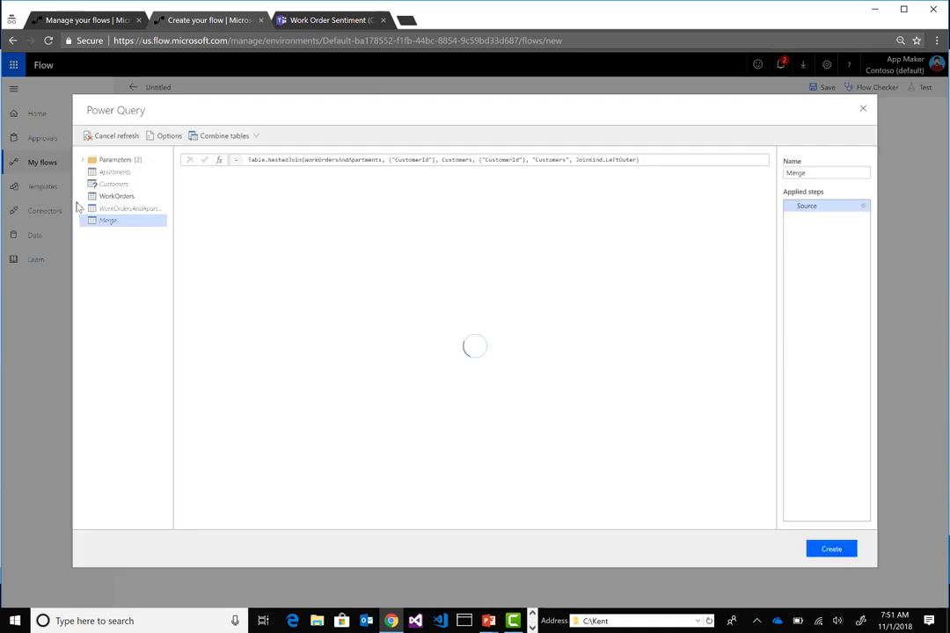
# Rename the new Merge query, entering 'WorkOrdersAndApartments' as its name
pyautogui.rightClick(106, 222)
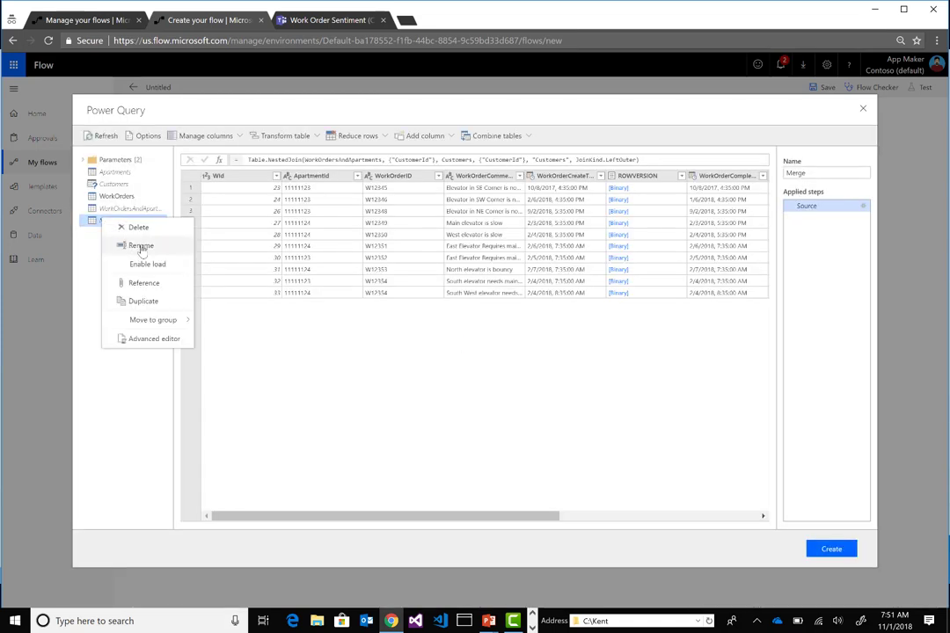
pyautogui.click(122, 245)
pyautogui.write('WorkO')
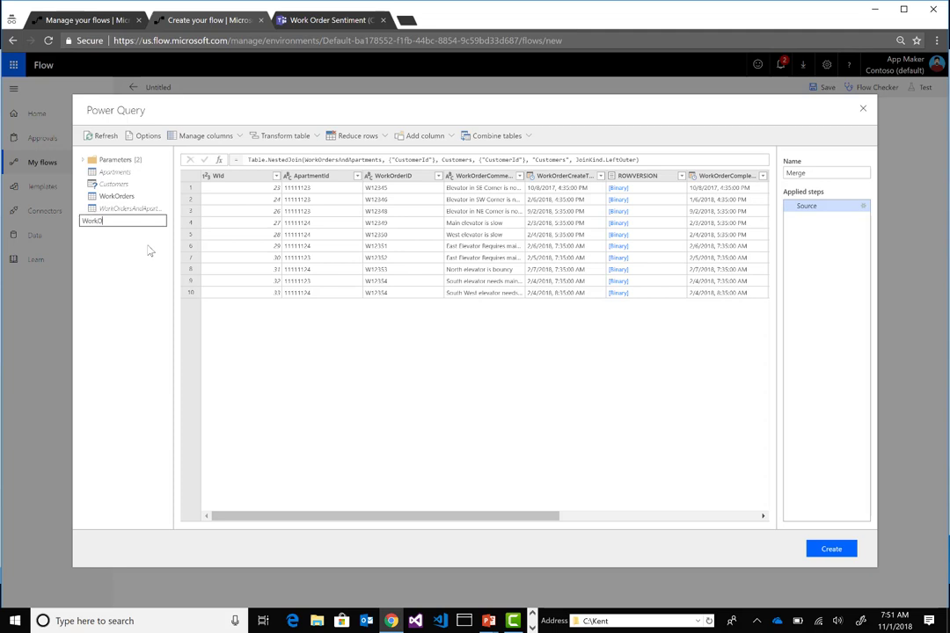
pyautogui.write('rdersAndApartments')
pyautogui.press('Return')
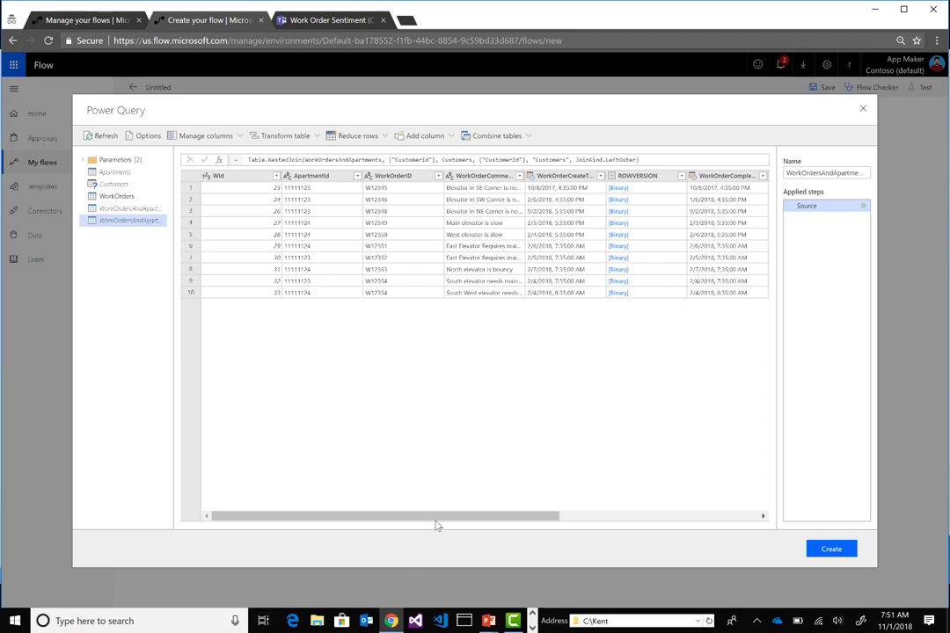
# Expand the Apartments and Customers table columns into regular columns
pyautogui.moveTo(519, 516); pyautogui.dragTo(758, 515)
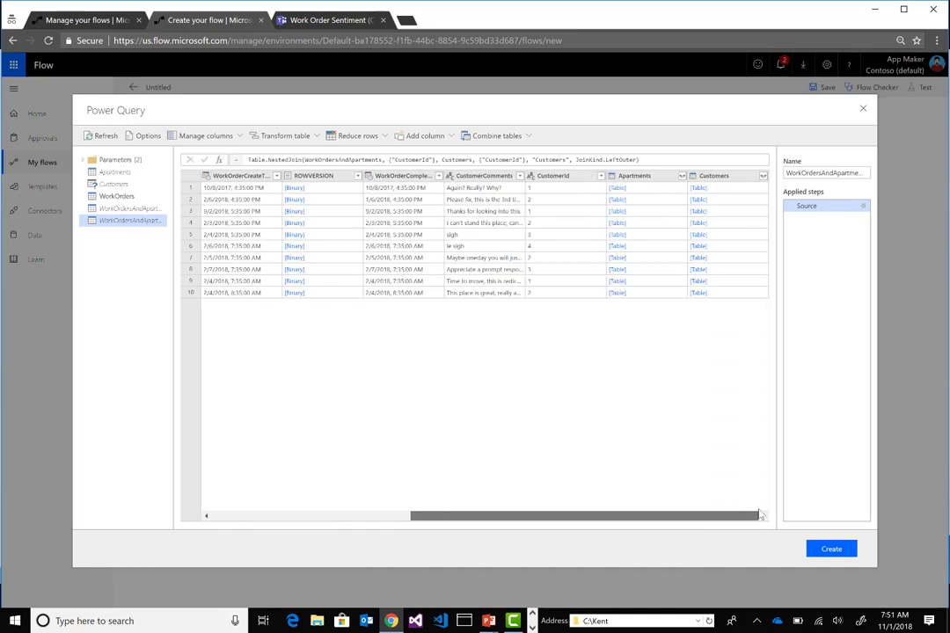
pyautogui.click(683, 176)
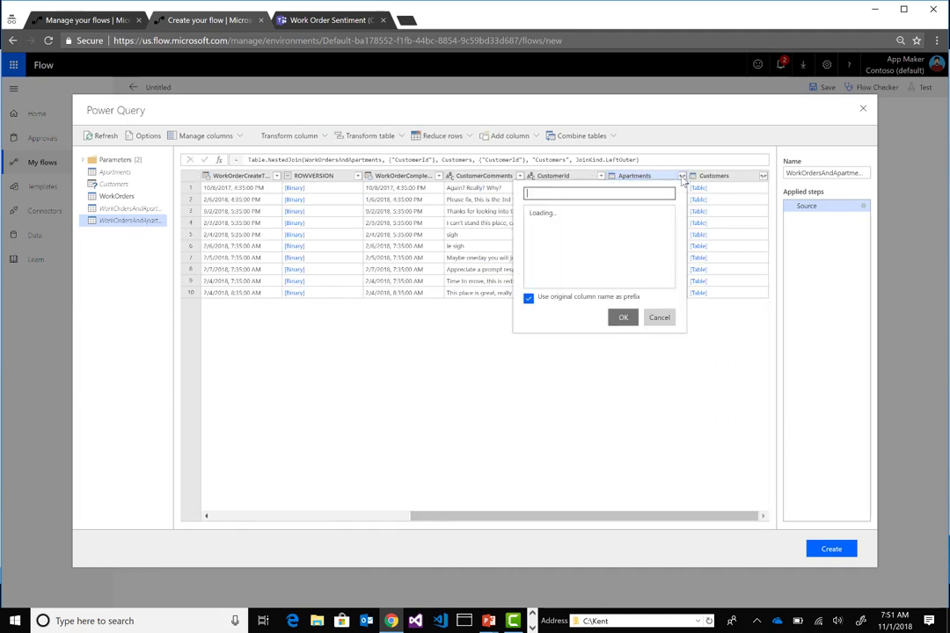
pyautogui.click(623, 318)
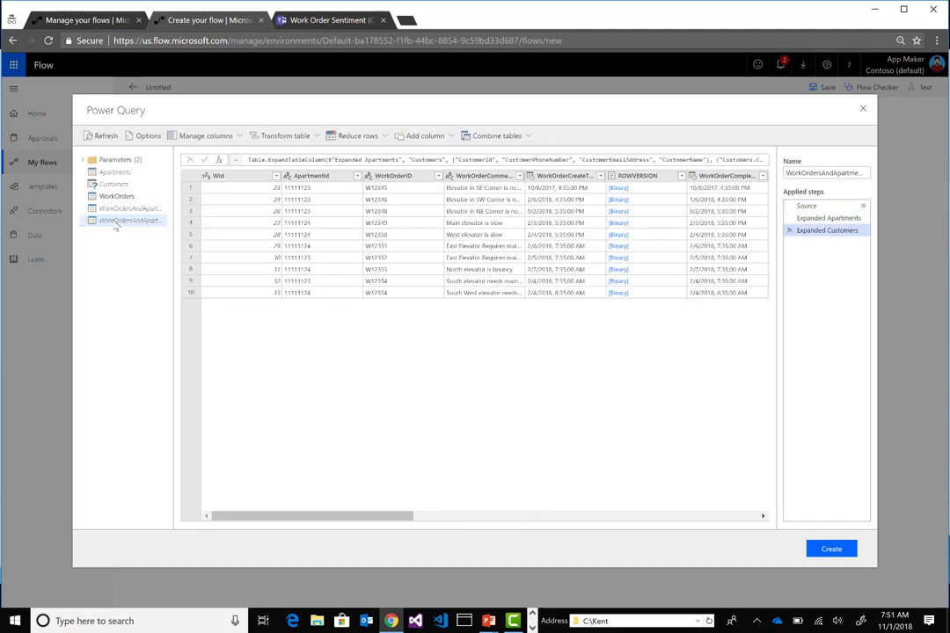
pyautogui.click(119, 221)
pyautogui.rightClick(119, 220)
pyautogui.click(145, 270)
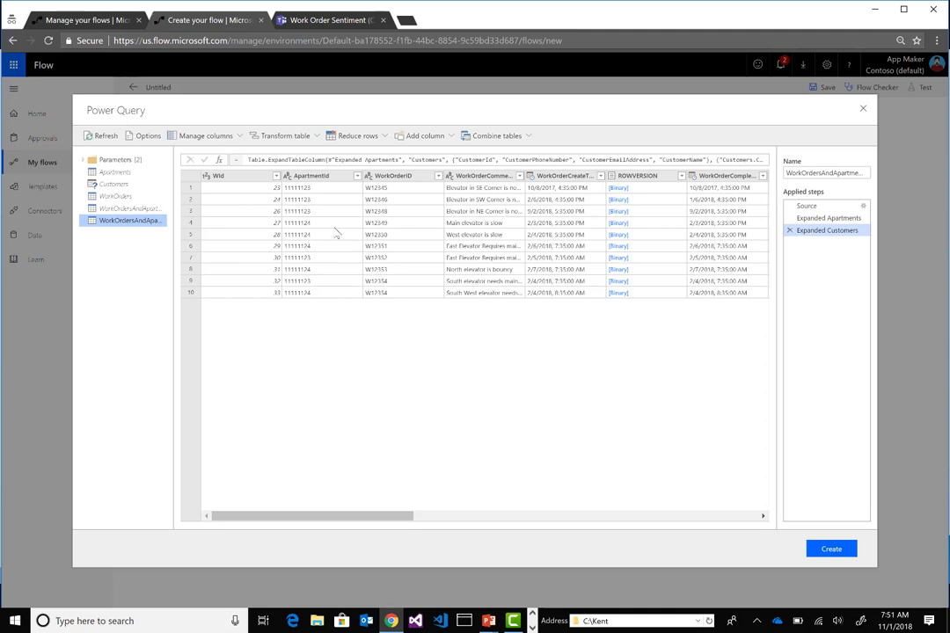
# Drop Apartments.ApartmentId, Customers.CustomerId and ROWVERSION using Choose columns, then check the query's load setting
pyautogui.click(234, 139)
pyautogui.click(215, 159)
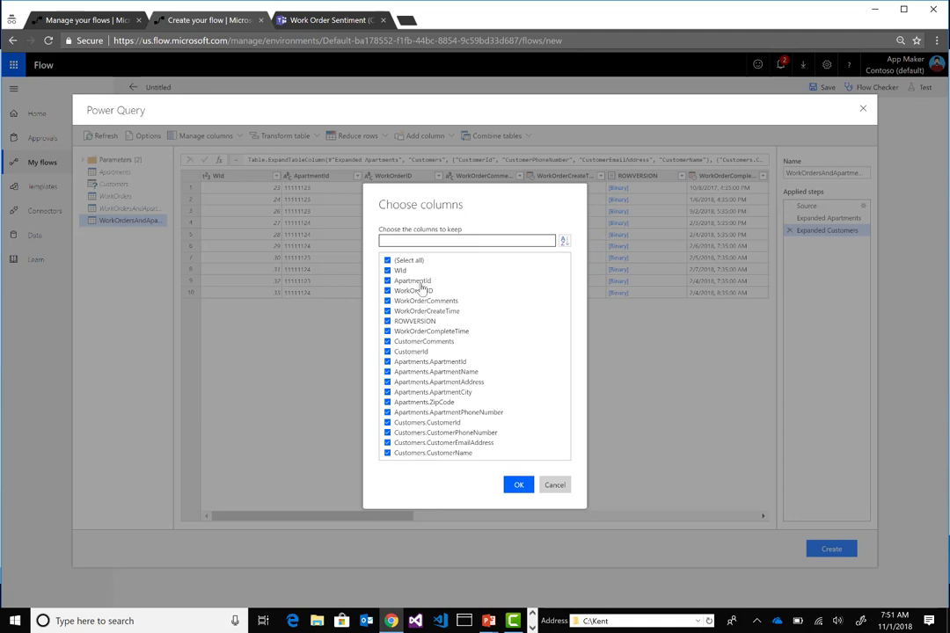
pyautogui.click(435, 361)
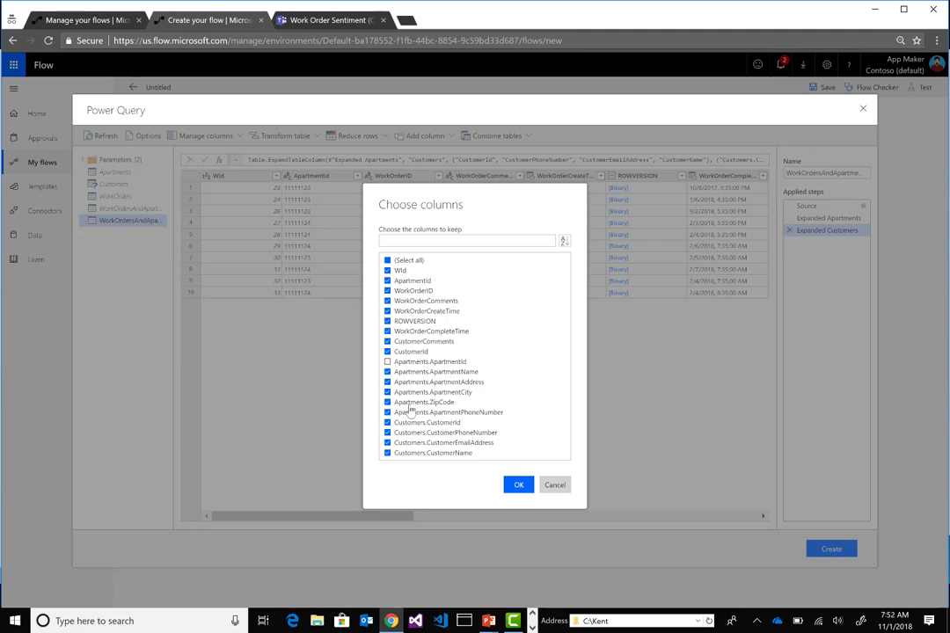
pyautogui.click(387, 423)
pyautogui.click(388, 321)
pyautogui.click(518, 488)
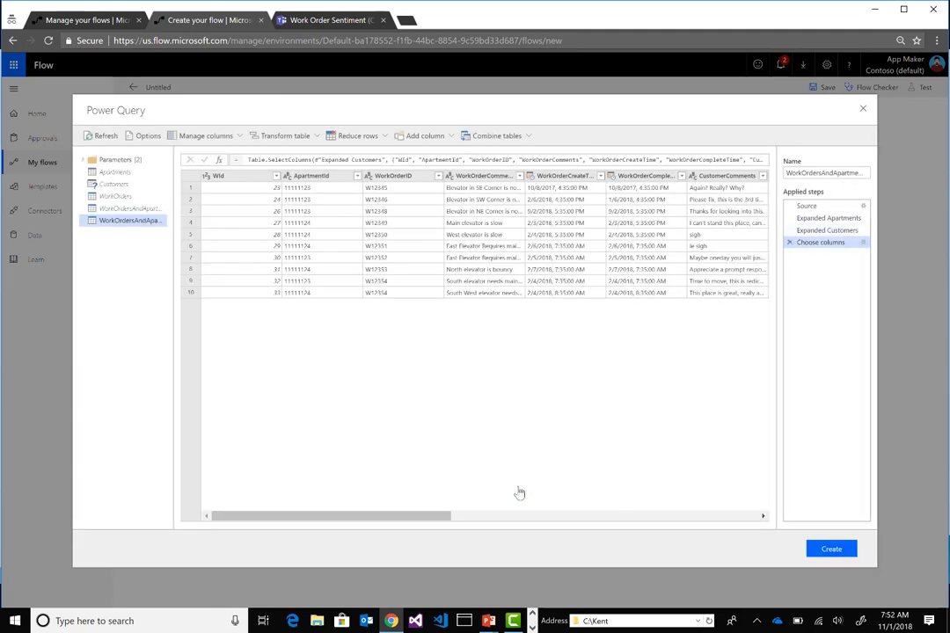
pyautogui.rightClick(126, 230)
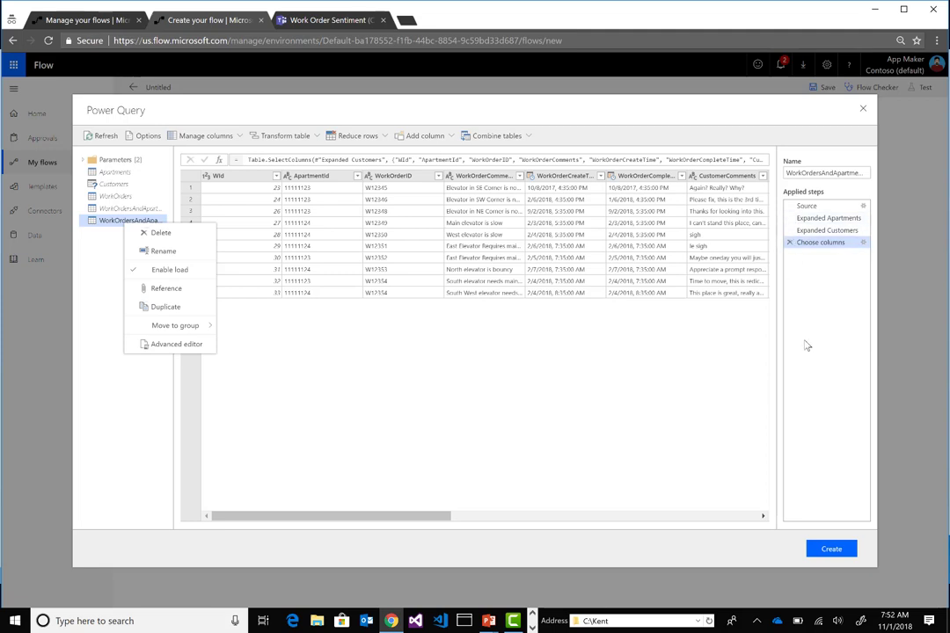
pyautogui.click(690, 396)
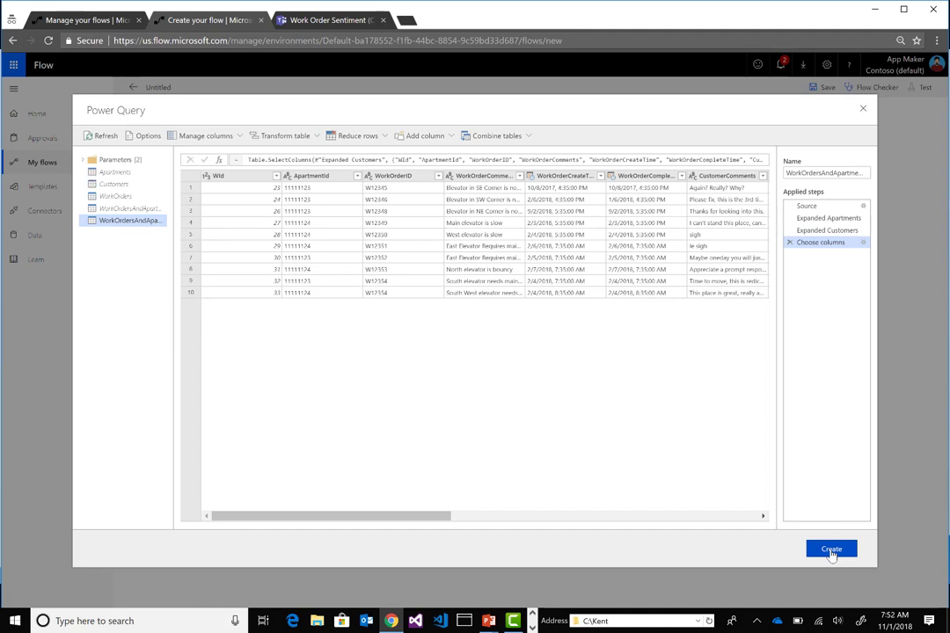
# Finish the Power Query step, then add a SharePoint Create item step and start its Title field
pyautogui.click(831, 549)
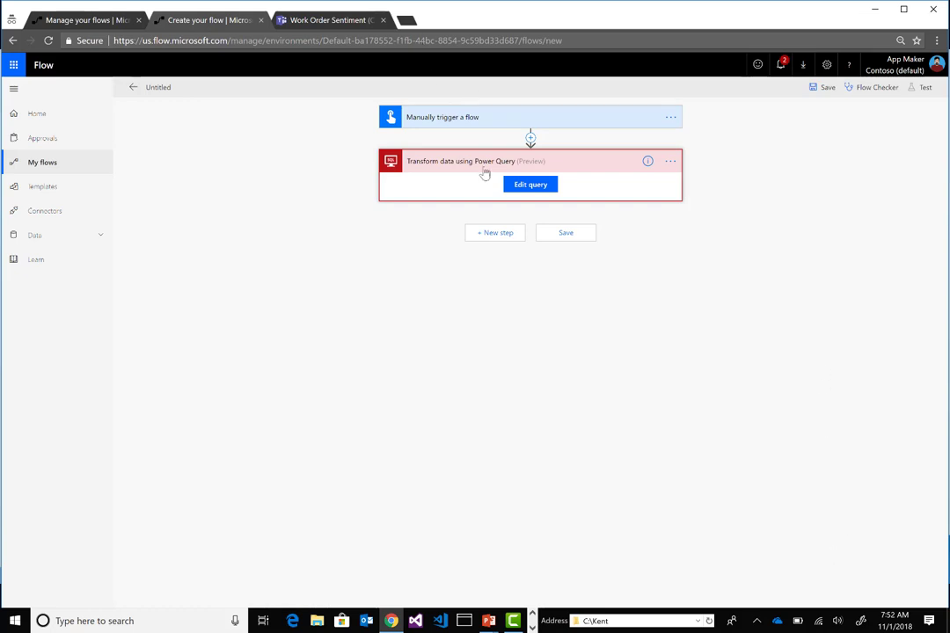
pyautogui.click(496, 233)
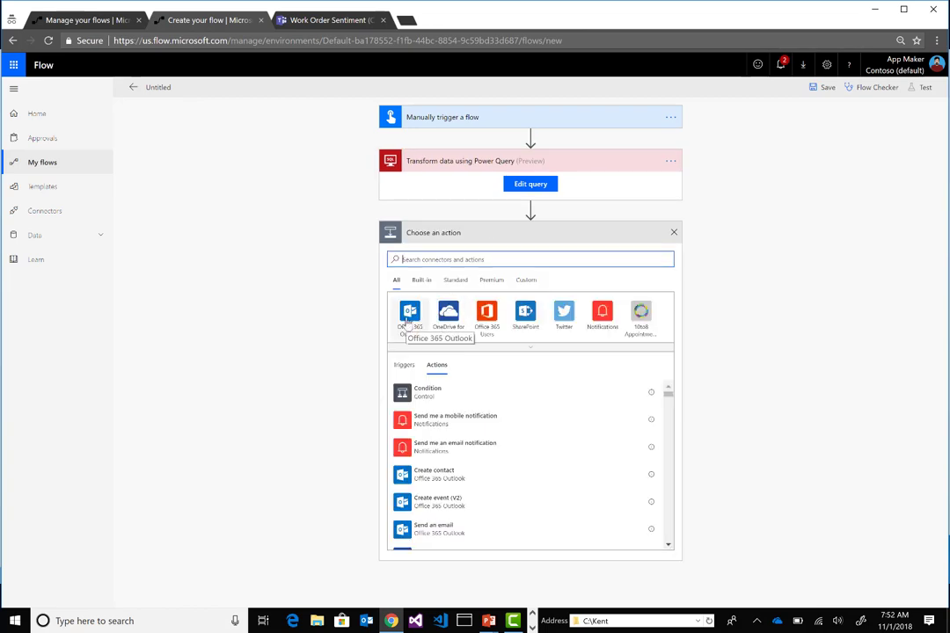
pyautogui.scroll(-1, 495, 491)
pyautogui.scroll(-3, 497, 491)
pyautogui.scroll(4, 498, 492)
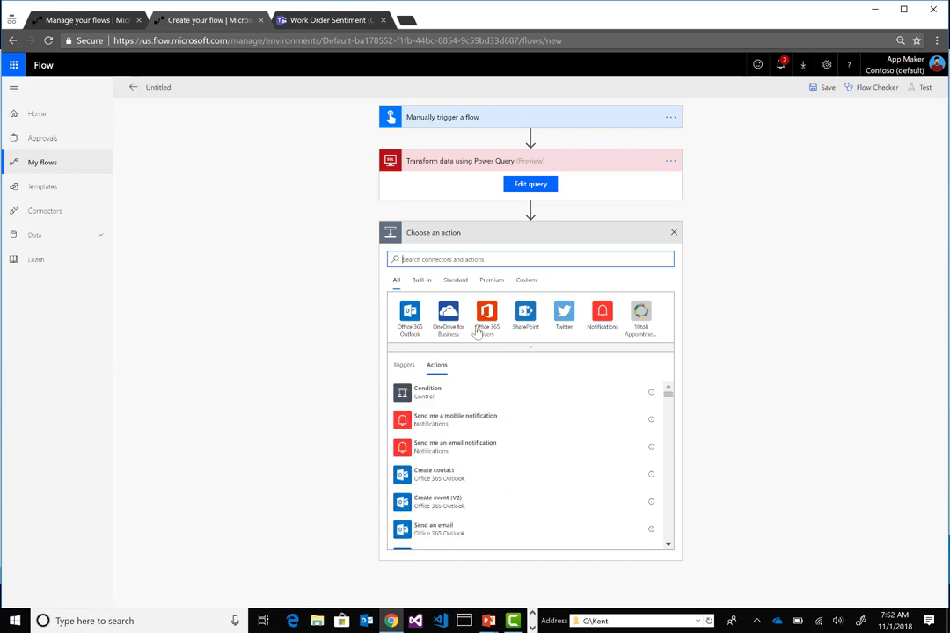
pyautogui.click(521, 320)
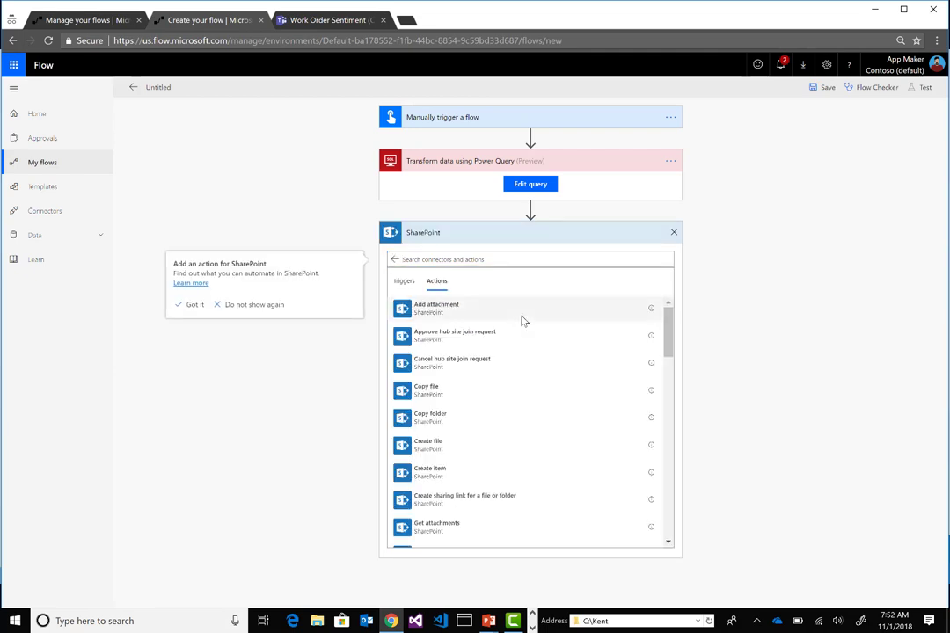
pyautogui.click(444, 473)
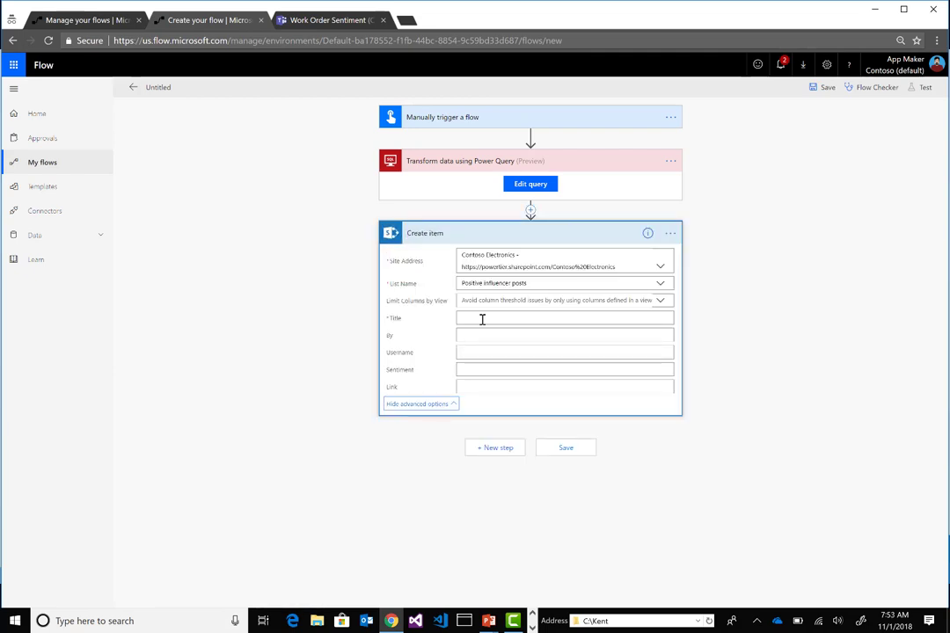
pyautogui.click(482, 319)
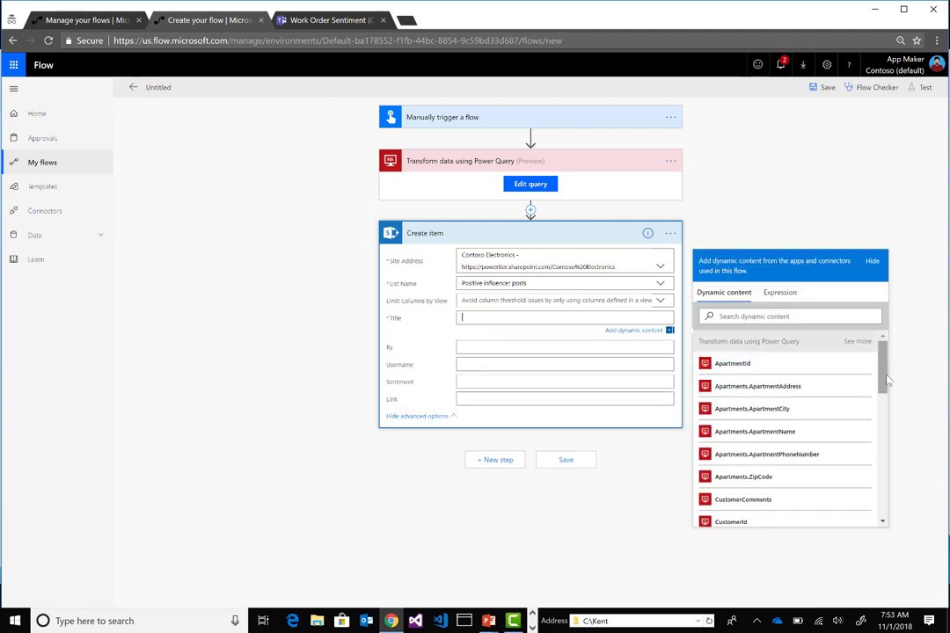
pyautogui.moveTo(886, 380)
pyautogui.mouseDown()
pyautogui.moveTo(881, 452)
pyautogui.moveTo(880, 372)
pyautogui.mouseUp()
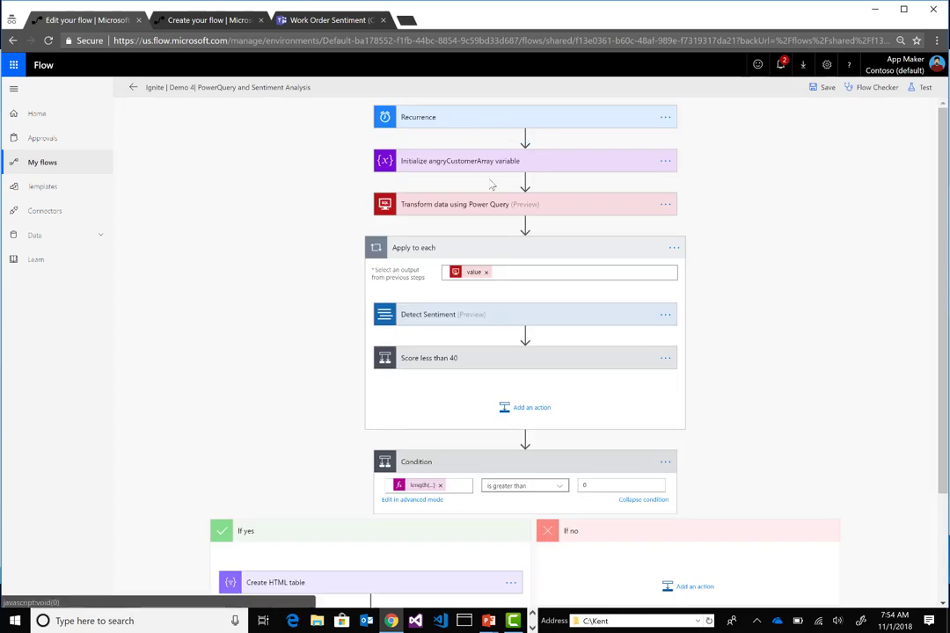
# Expand the angryCustomerArray variable, Transform data, Score less than 40, Detect Sentiment and Append steps
pyautogui.click(442, 165)
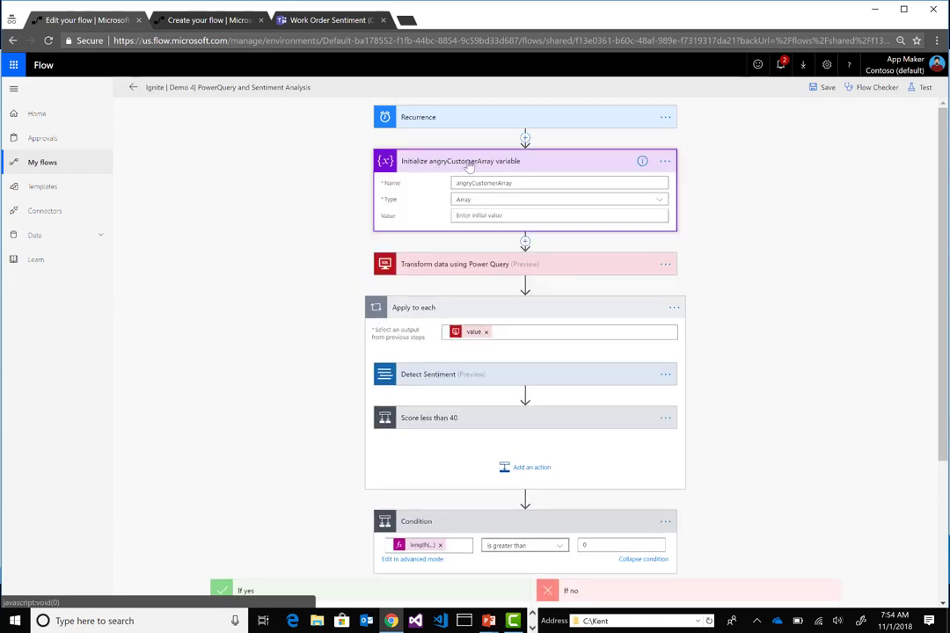
pyautogui.click(430, 269)
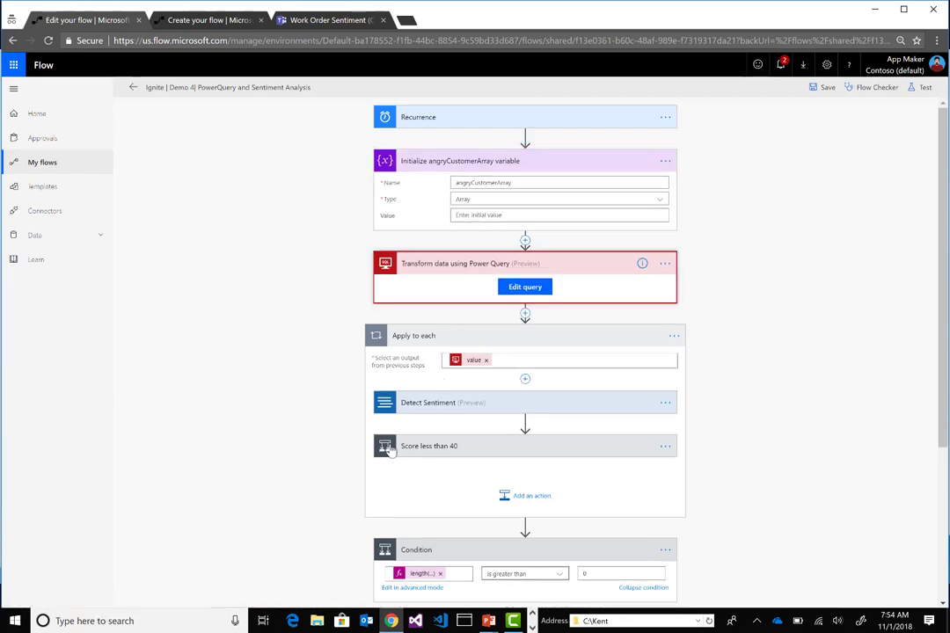
pyautogui.click(424, 446)
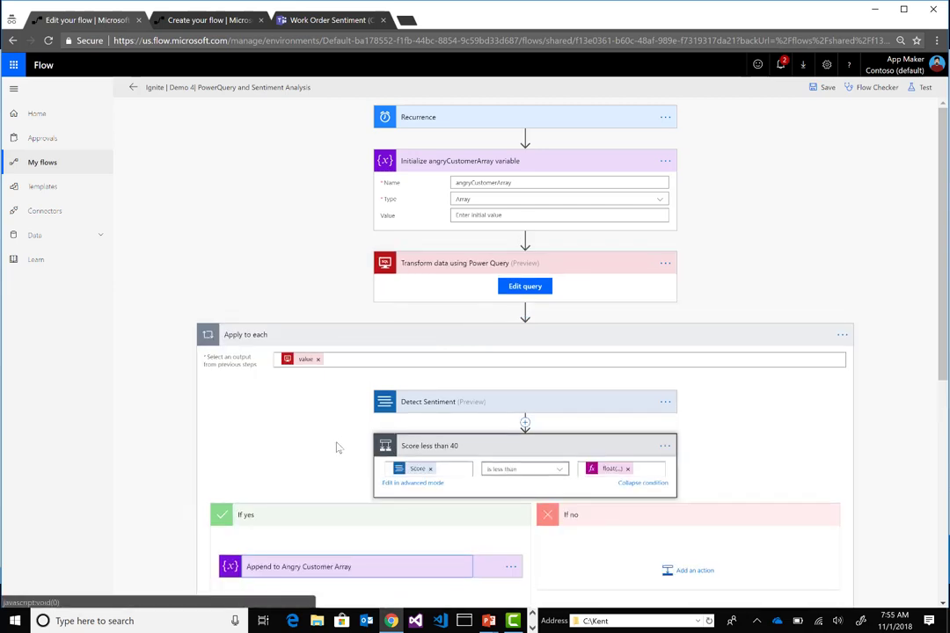
pyautogui.scroll(-3, 335, 447)
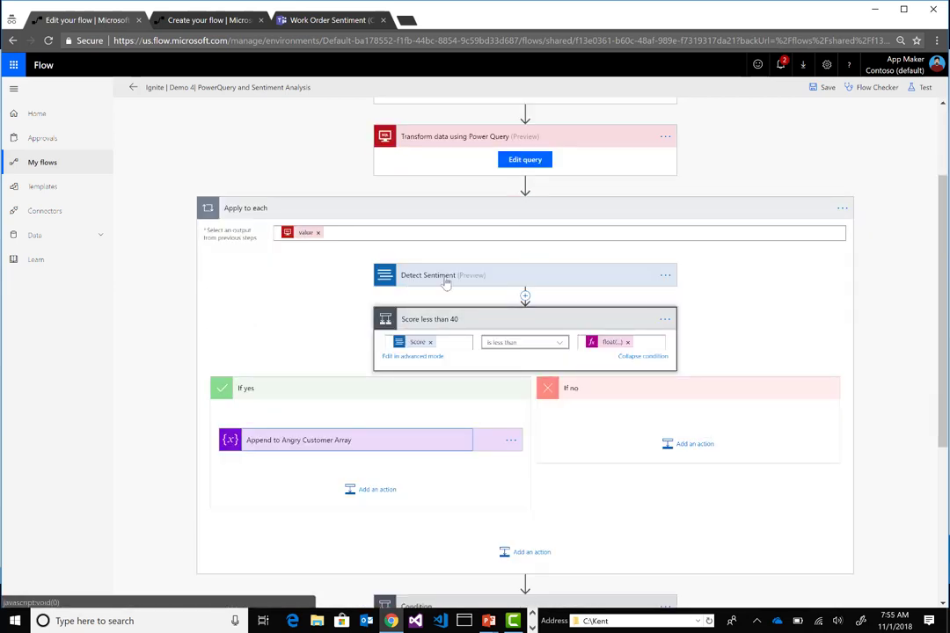
pyautogui.click(409, 280)
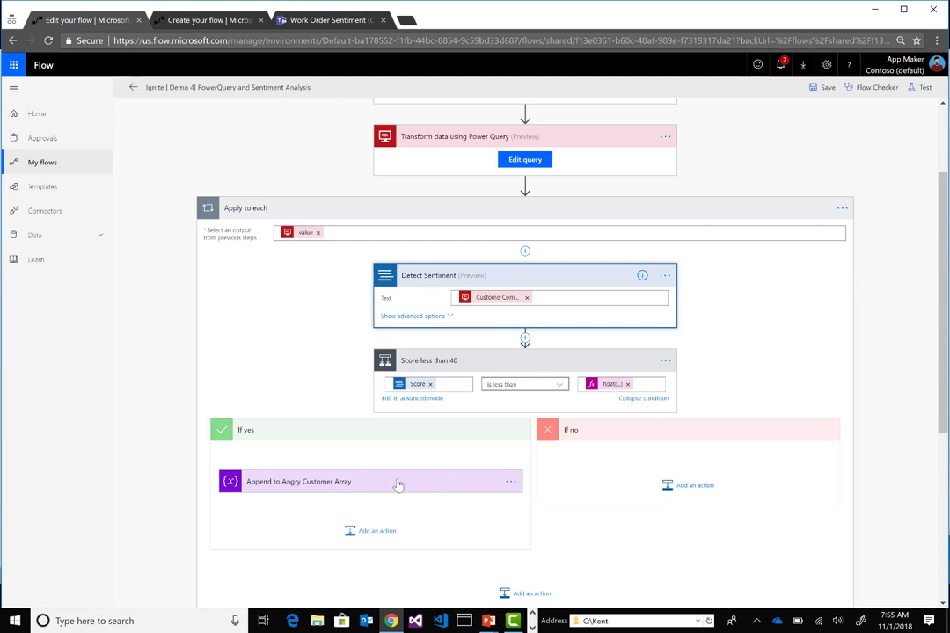
pyautogui.click(252, 481)
pyautogui.scroll(-4, 222, 434)
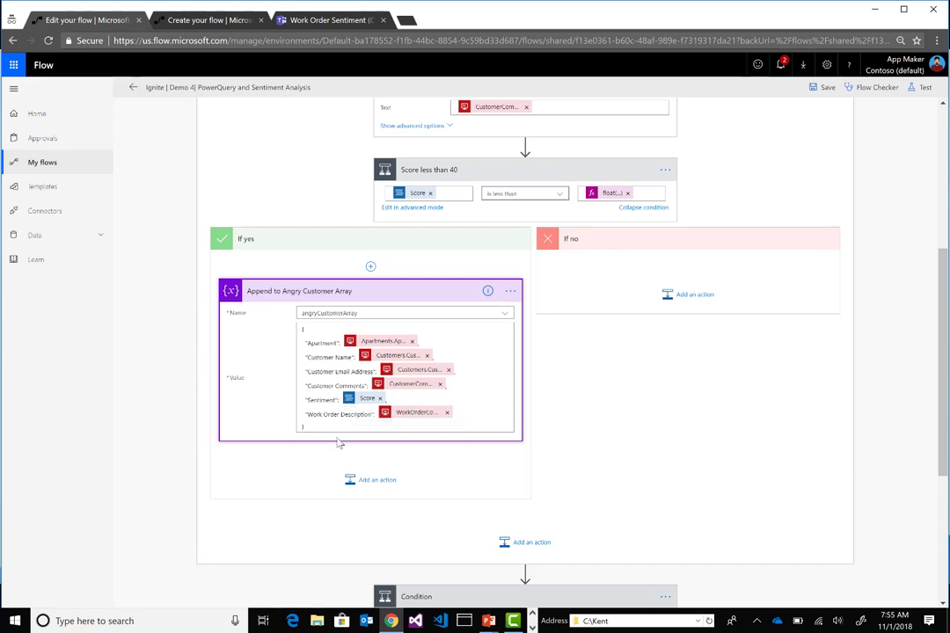
# Expand Create HTML table and Post message to reveal the Contoso Apartments Work Order Sentiment channel
pyautogui.scroll(-3, 349, 413)
pyautogui.scroll(-3, 423, 467)
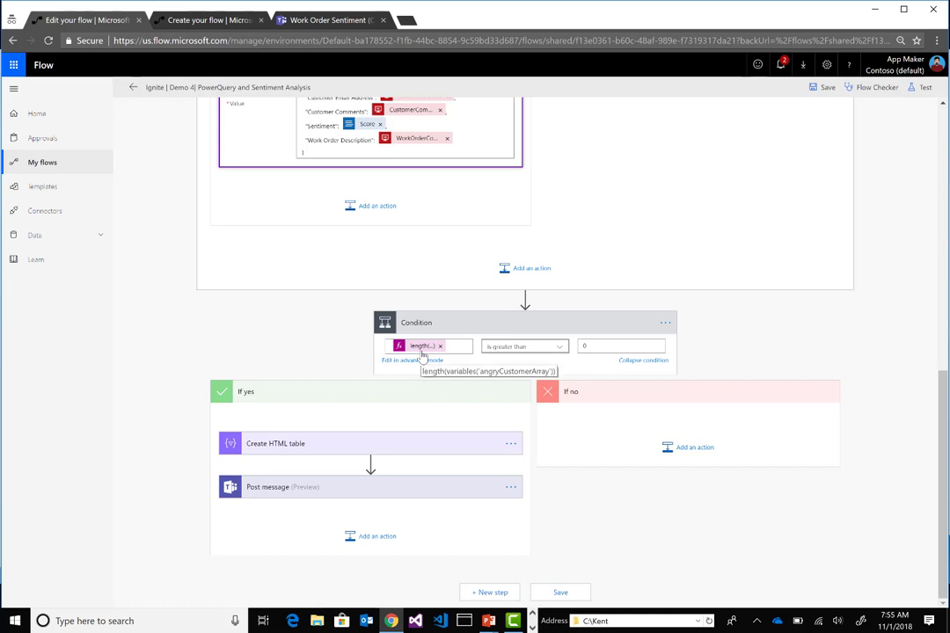
pyautogui.click(384, 448)
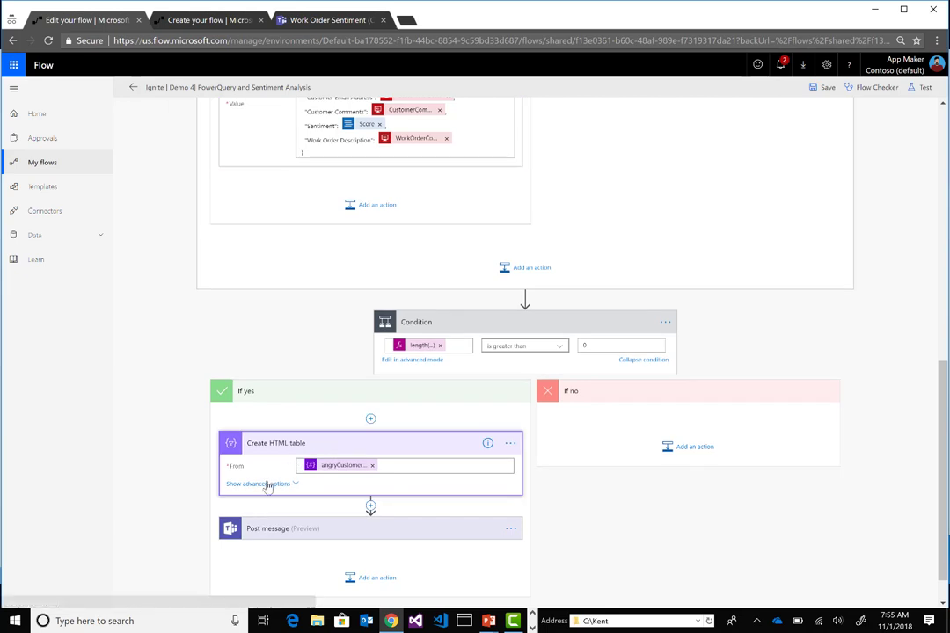
pyautogui.scroll(-1, 291, 484)
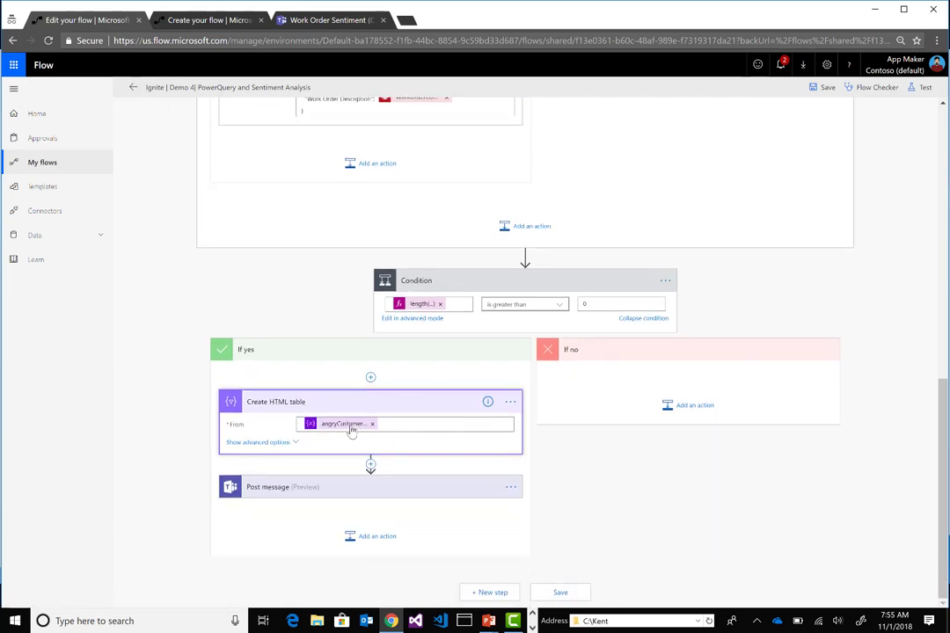
pyautogui.click(301, 489)
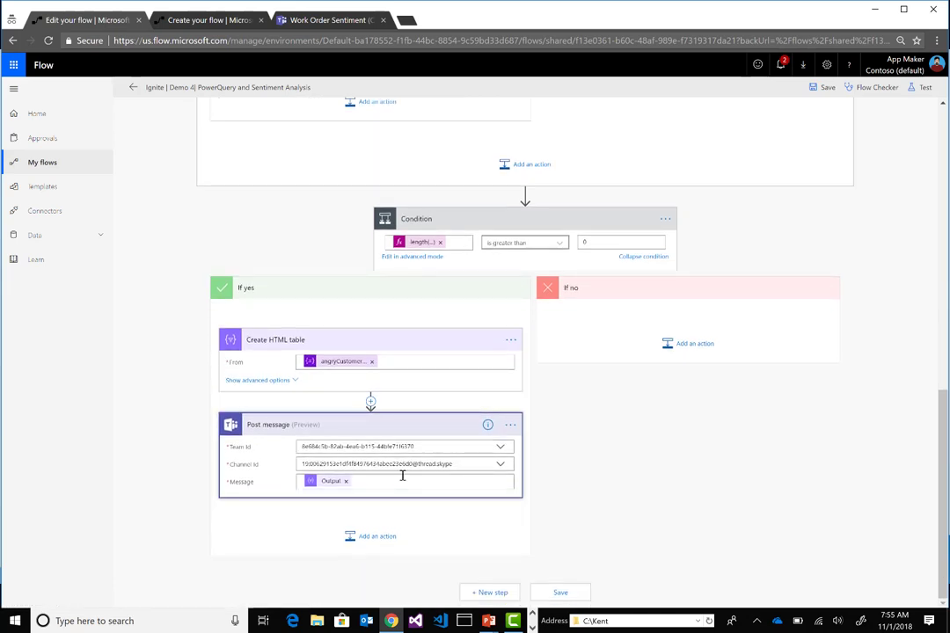
pyautogui.click(402, 483)
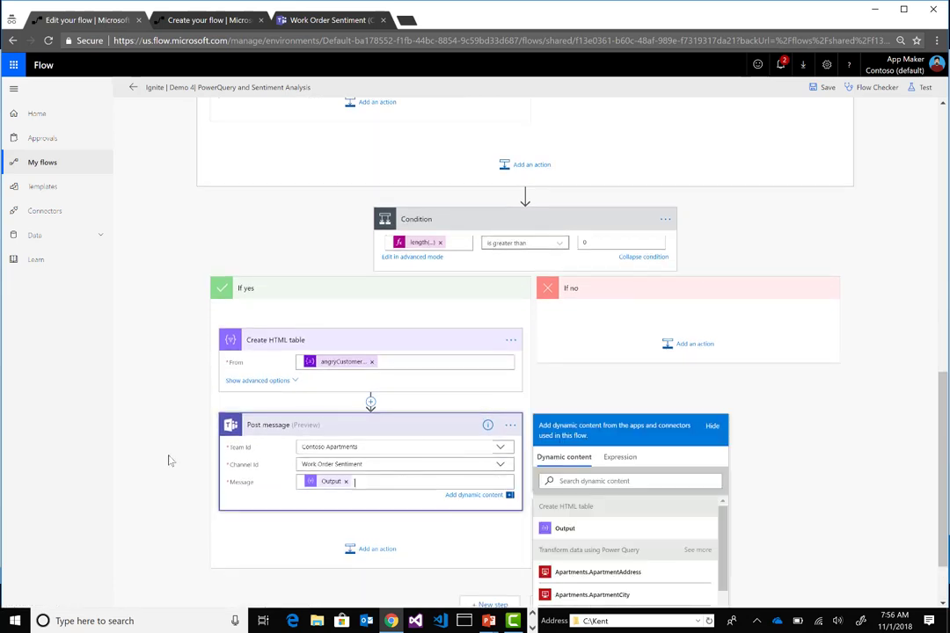
# Save and test the flow with a manually performed trigger, then check the successful run
pyautogui.scroll(4, 161, 443)
pyautogui.scroll(5, 936, 167)
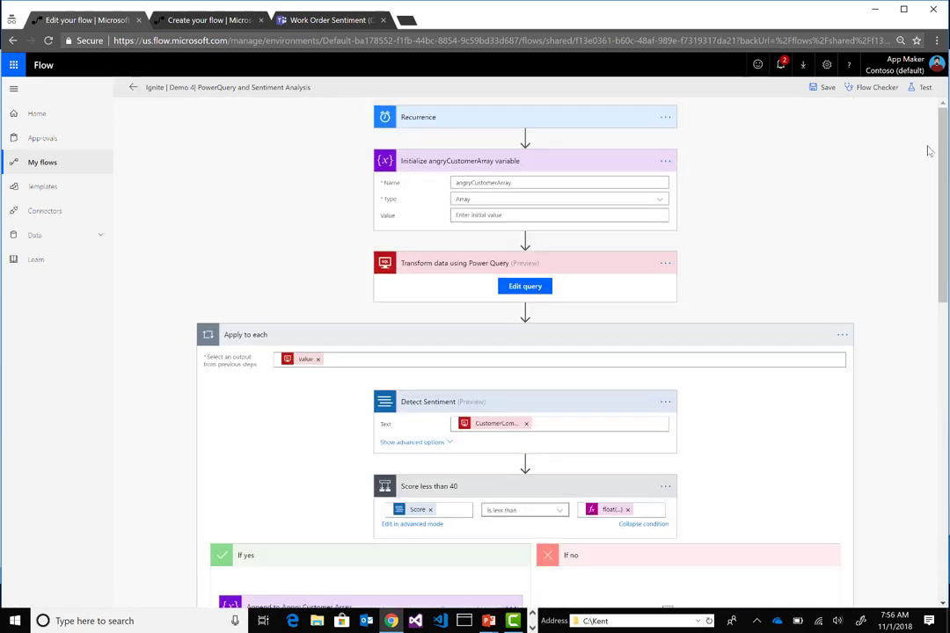
pyautogui.click(922, 87)
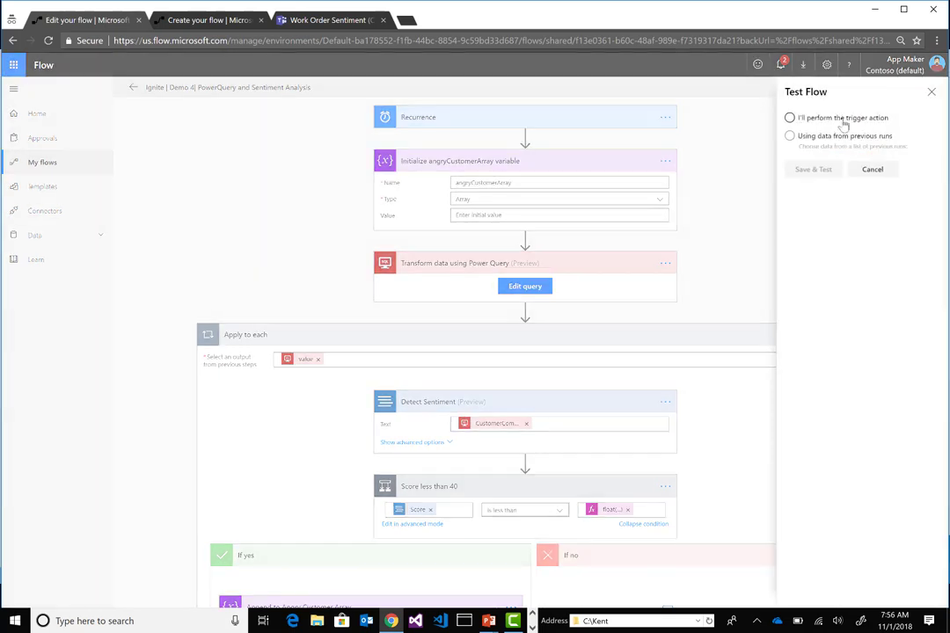
pyautogui.click(840, 120)
pyautogui.click(816, 169)
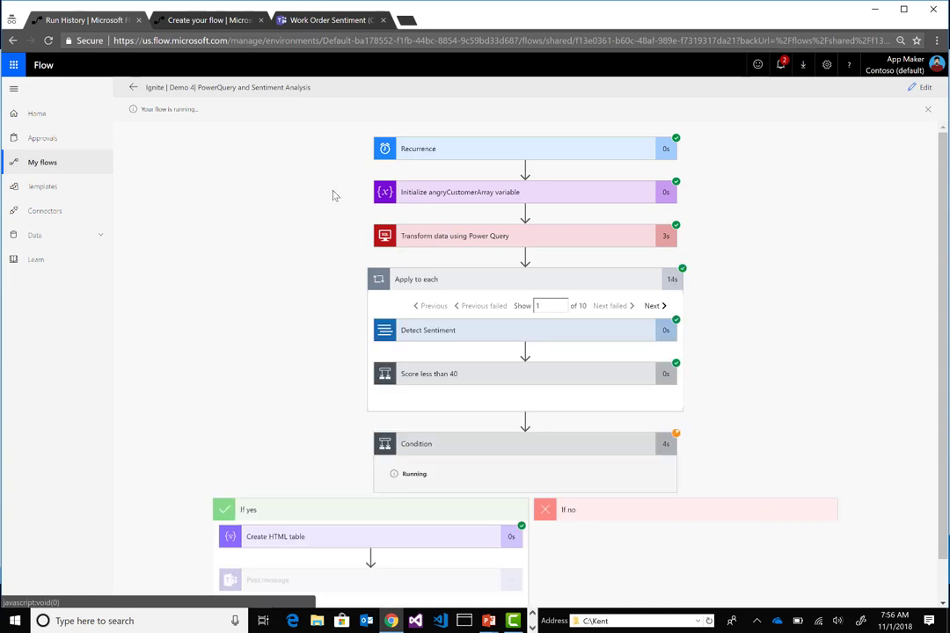
pyautogui.scroll(-1, 400, 444)
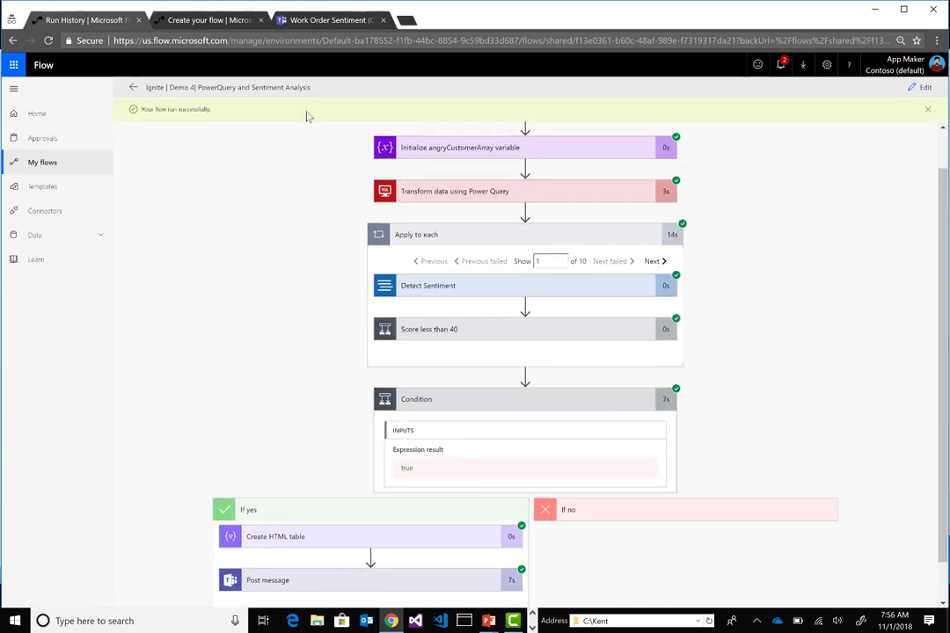
# View the posted low-sentiment table in the Work Order Sentiment channel and select the 'sigh' comment
pyautogui.click(327, 19)
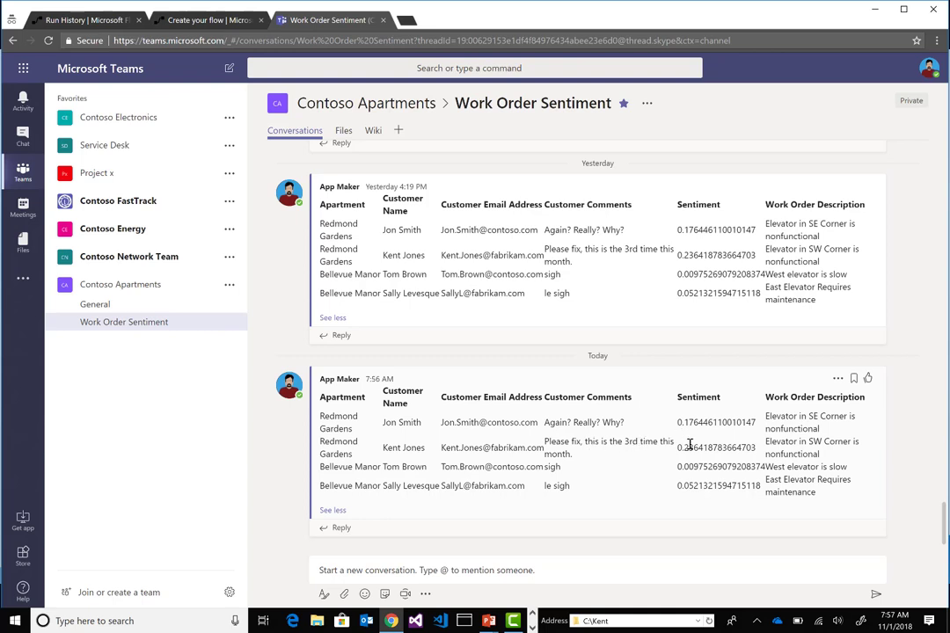
pyautogui.moveTo(562, 468); pyautogui.dragTo(548, 471)
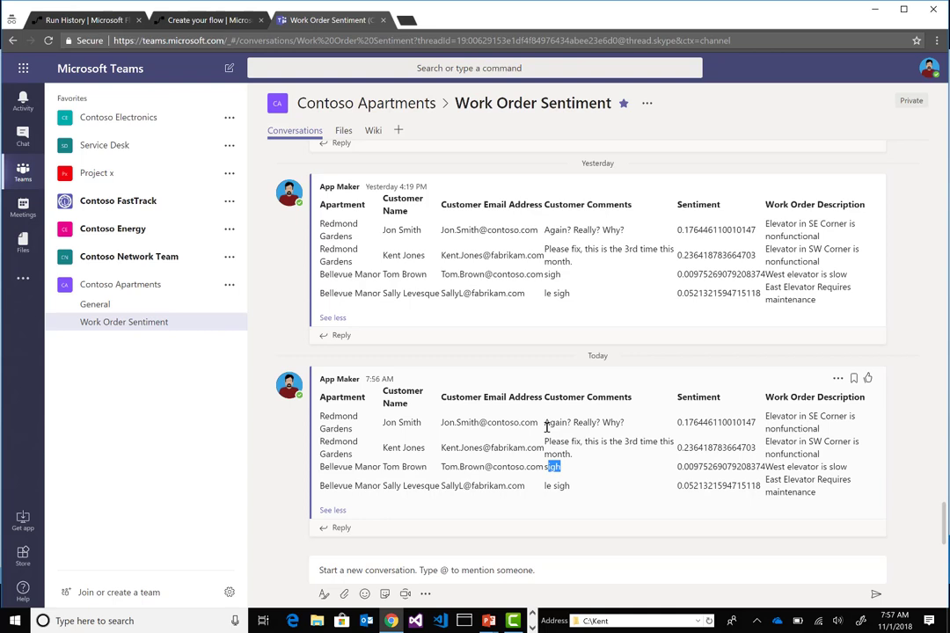